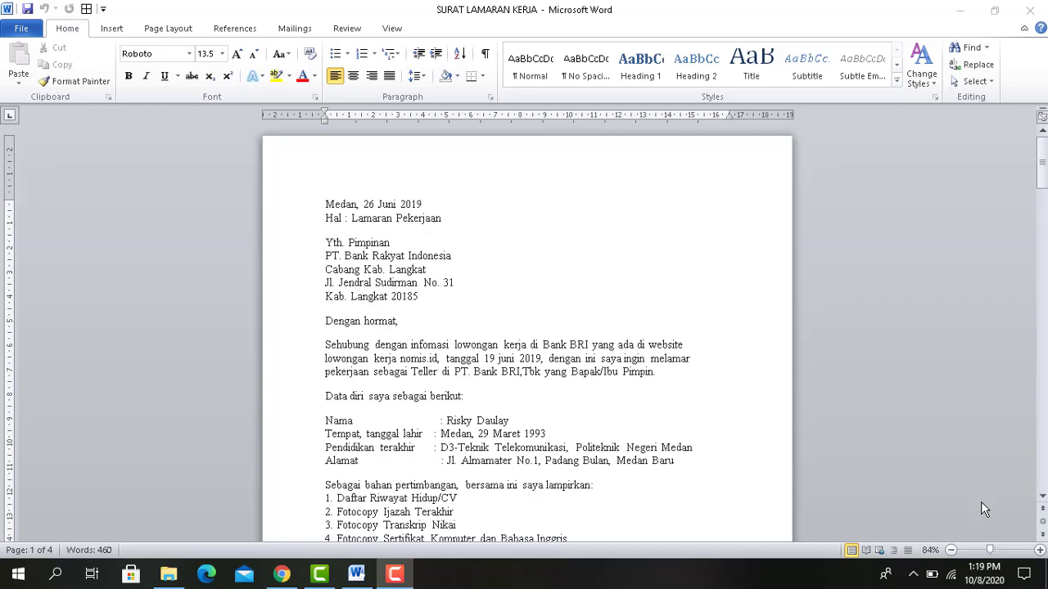
Read through the first application letter, from the date line to the closing signature, and return to its beginning.
click(598, 358)
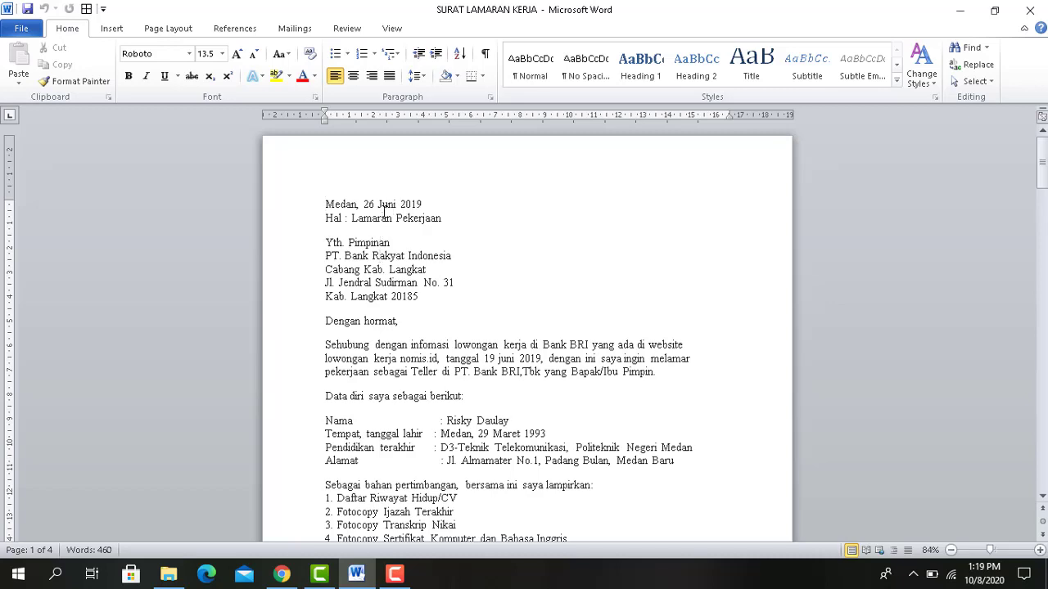
key(Down)
key(Down)
key(Down)
key(Down)
key(Down)
key(Down)
key(Up)
key(Up)
key(Up)
key(Up)
key(Up)
key(Up)
key(Up)
key(Up)
key(Up)
key(Up)
key(Down)
key(Down)
key(Down)
key(Down)
key(Down)
key(Down)
key(Down)
key(Down)
key(Down)
key(Down)
key(Down)
key(Down)
key(Down)
key(Down)
key(Down)
key(Down)
key(Down)
key(Down)
key(Down)
key(Down)
key(Down)
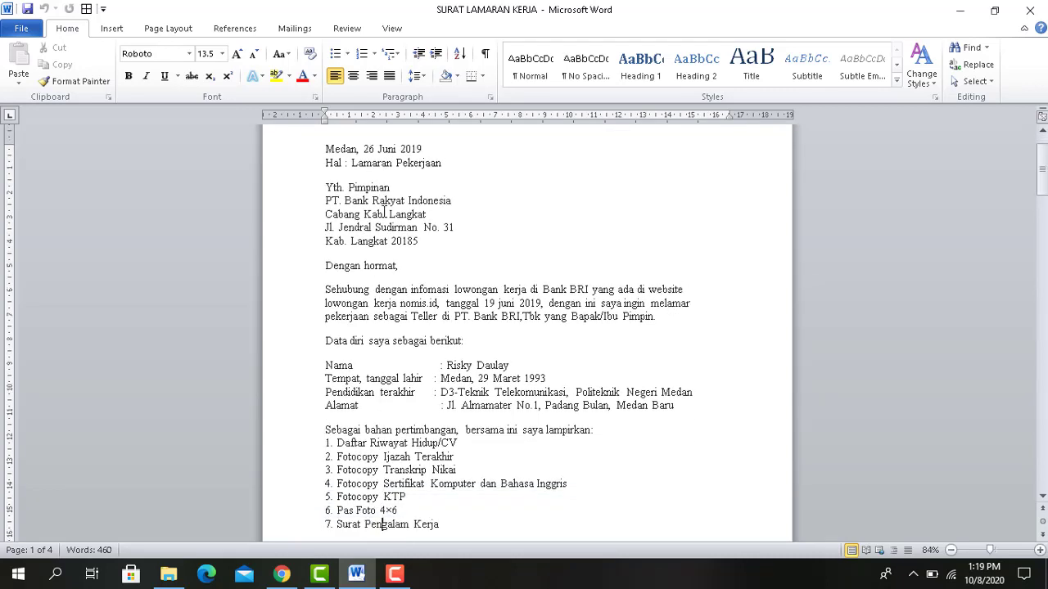
key(Down)
key(Down)
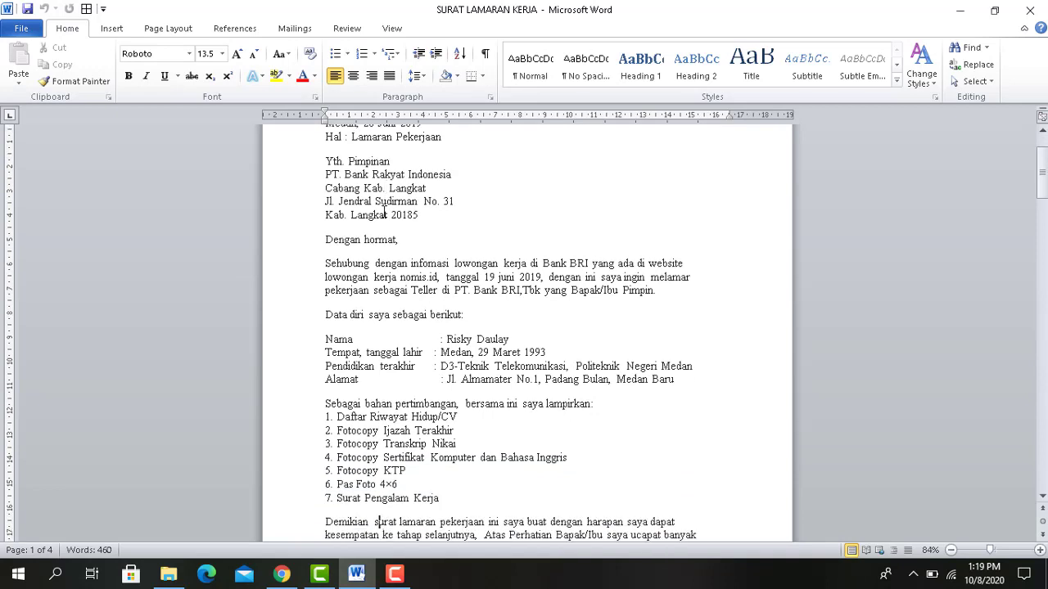
key(Down)
key(Down)
key(Down)
key(Down)
key(Down)
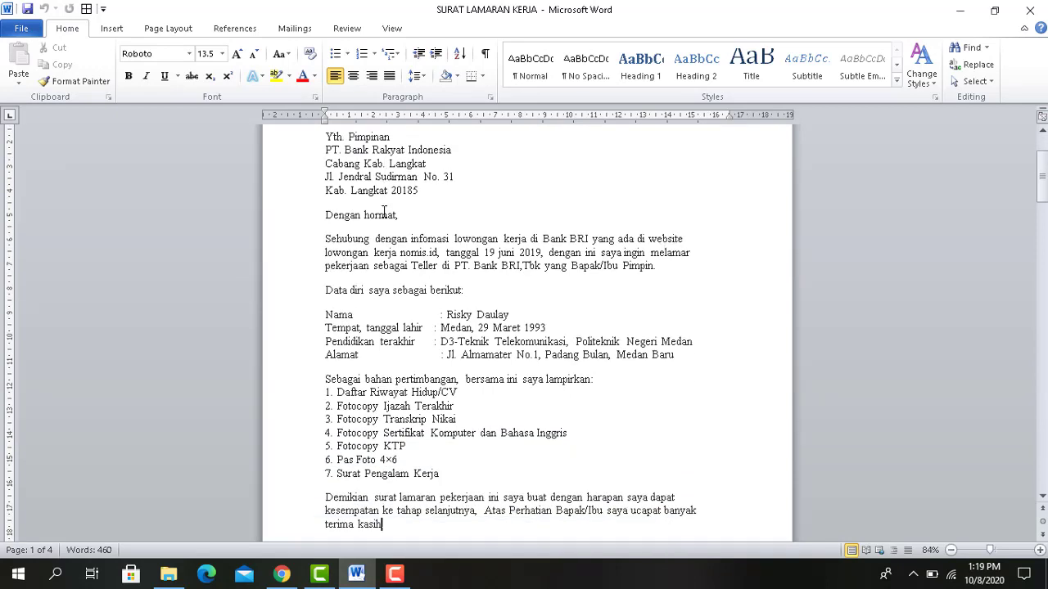
key(Down)
key(Down)
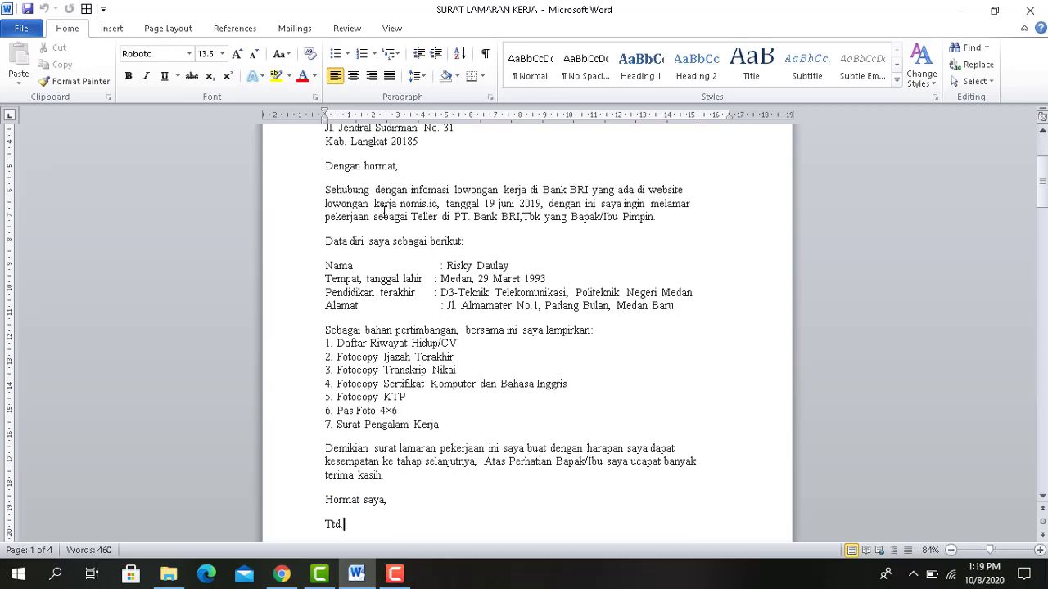
key(Down)
key(Down)
key(Down)
key(Down)
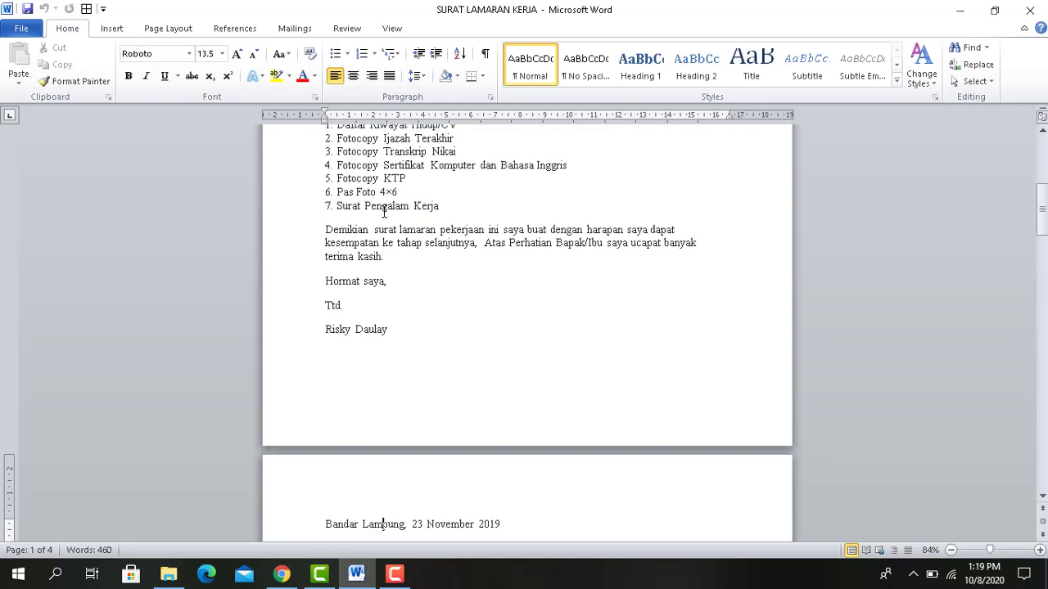
key(Up)
key(Up)
key(Up)
key(Up)
key(Up)
key(Up)
key(Up)
key(Up)
key(Up)
key(Up)
key(Up)
key(Up)
key(Up)
key(Up)
key(Up)
key(Up)
key(Up)
key(Up)
key(Up)
key(Up)
key(Up)
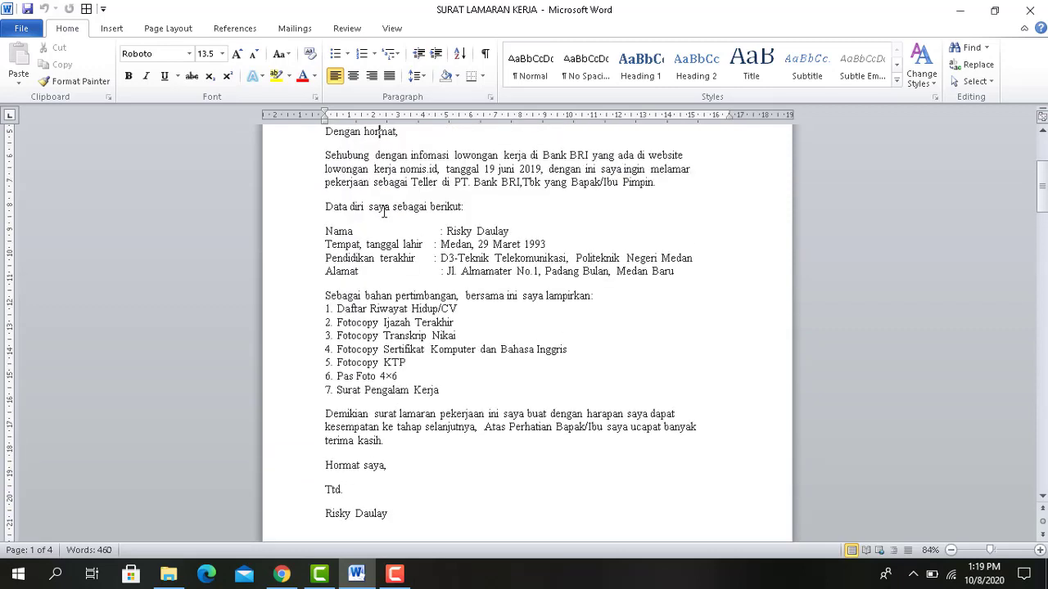
key(Up)
key(Up)
key(Up)
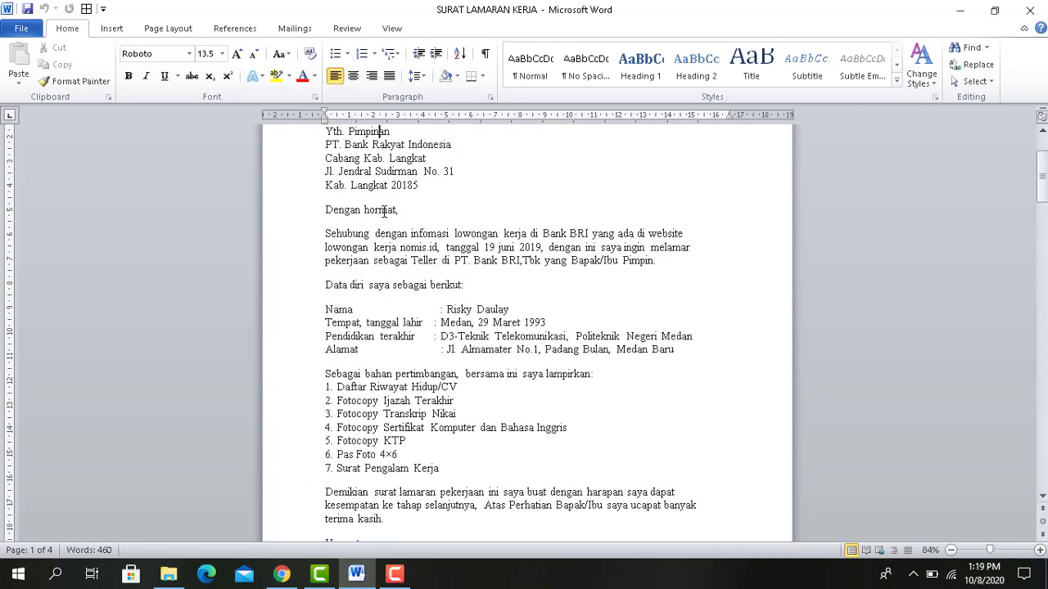
key(Up)
key(Up)
key(Up)
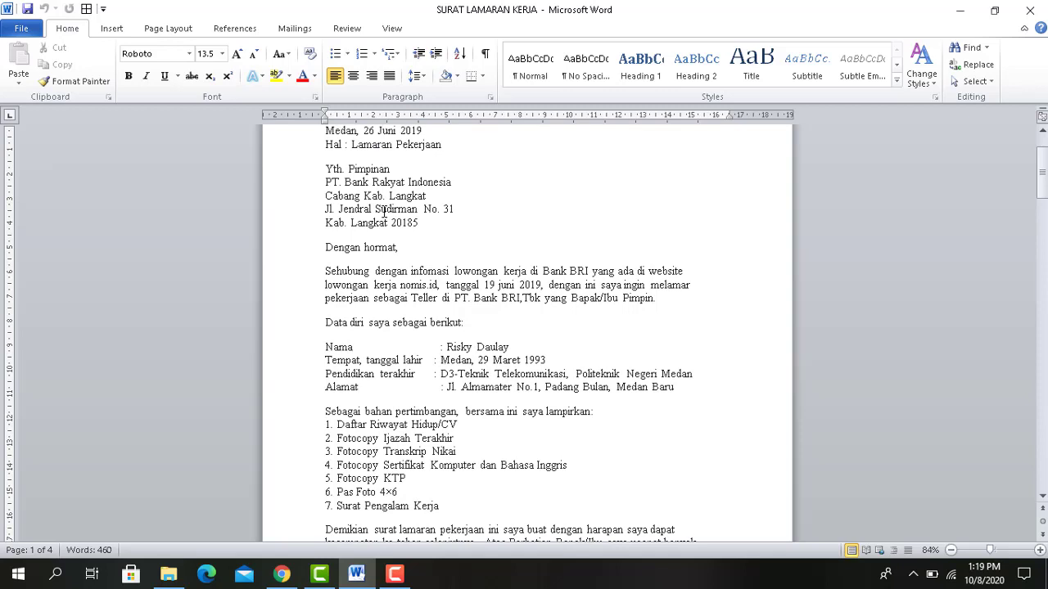
drag(1044, 176, 1045, 164)
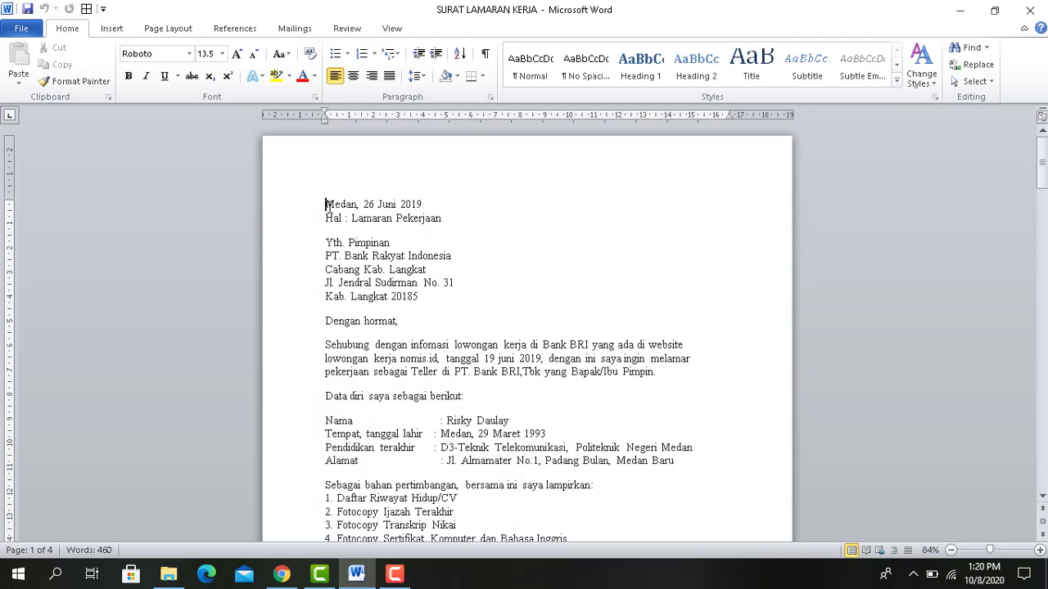
drag(325, 205, 486, 197)
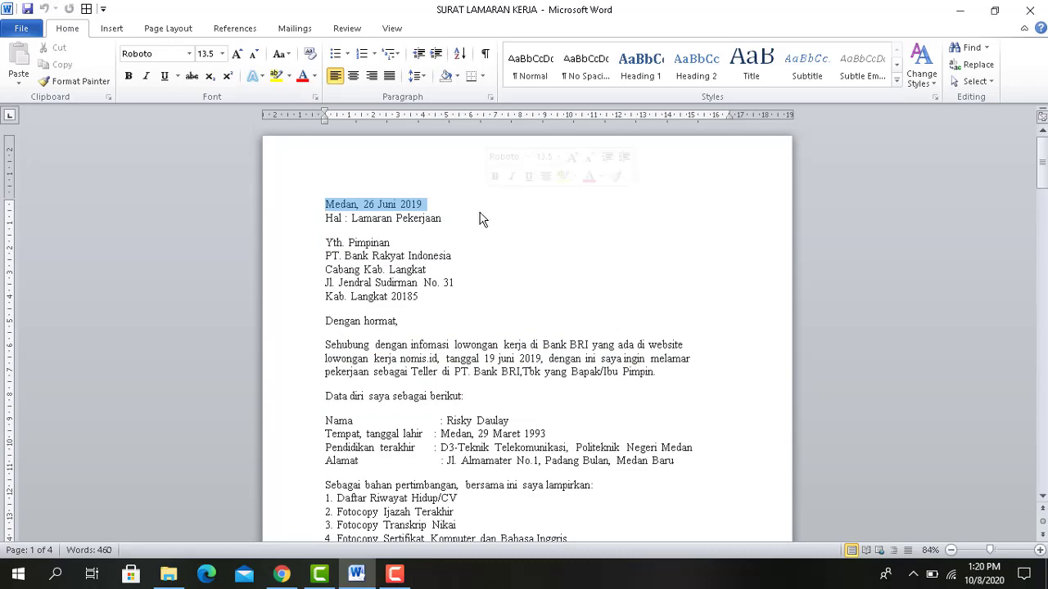
click(475, 260)
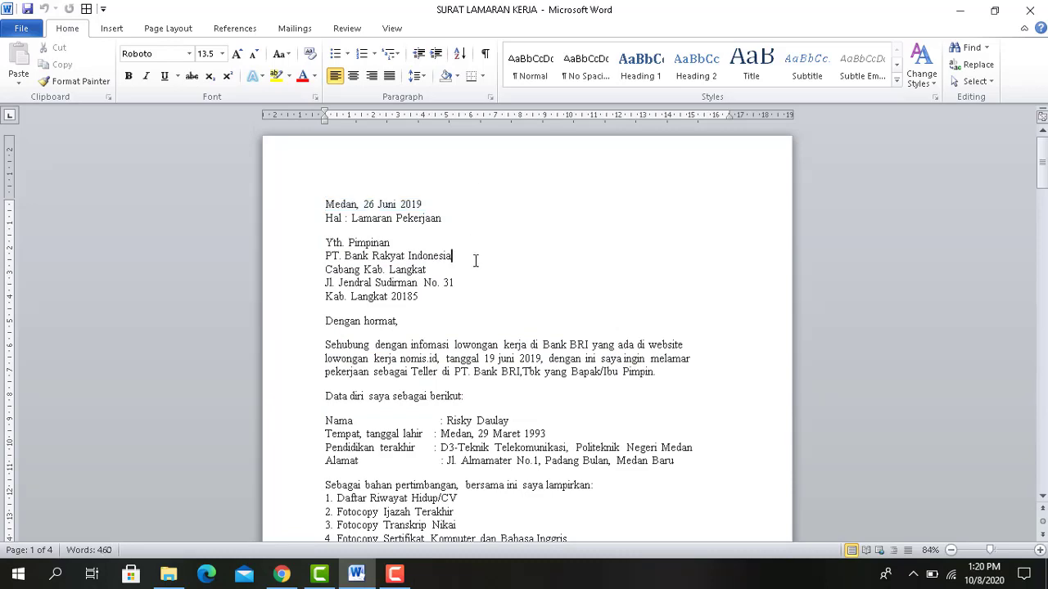
click(327, 207)
key(Right)
key(Left)
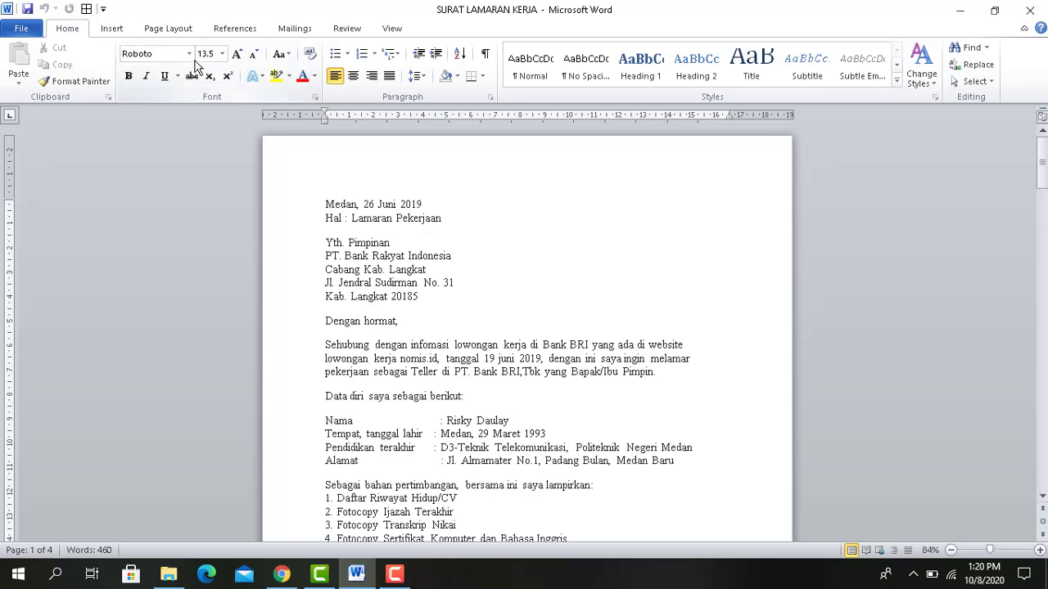
Change the font of the entire first letter, from the date line through the closing signature, to Times New Roman.
drag(326, 205, 392, 219)
click(319, 199)
drag(324, 204, 538, 405)
click(319, 212)
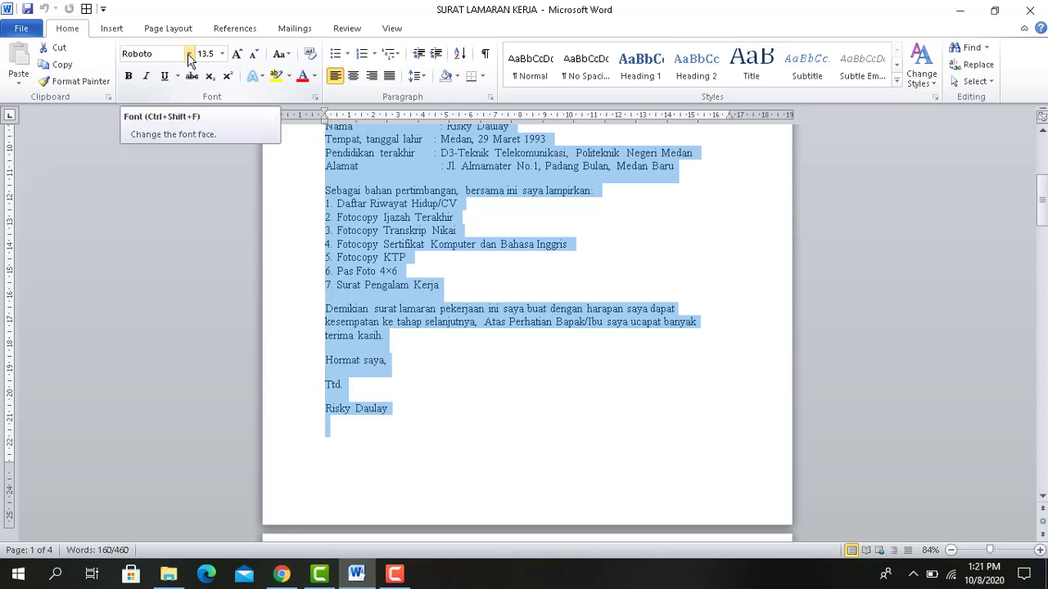
click(189, 59)
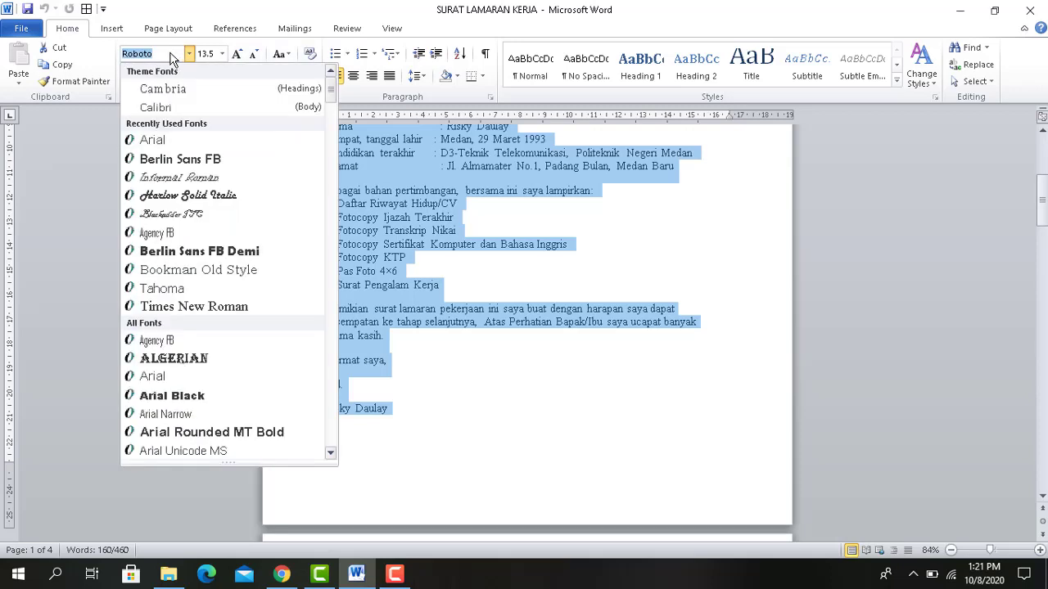
click(170, 54)
key(BackSpace)
key(BackSpace)
key(BackSpace)
key(BackSpace)
key(BackSpace)
key(BackSpace)
text(Times New Rom)
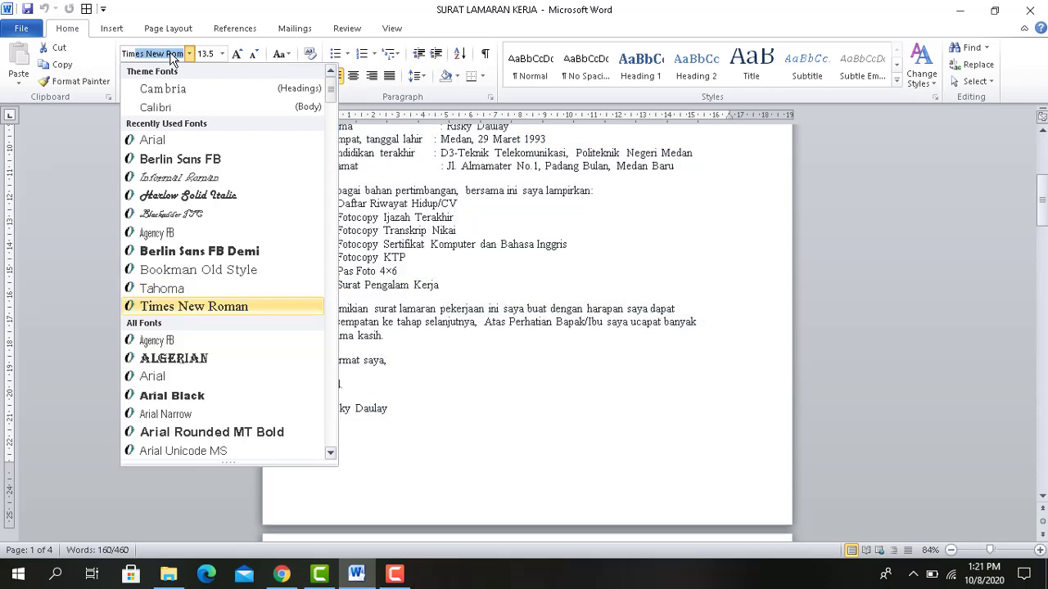
key(Return)
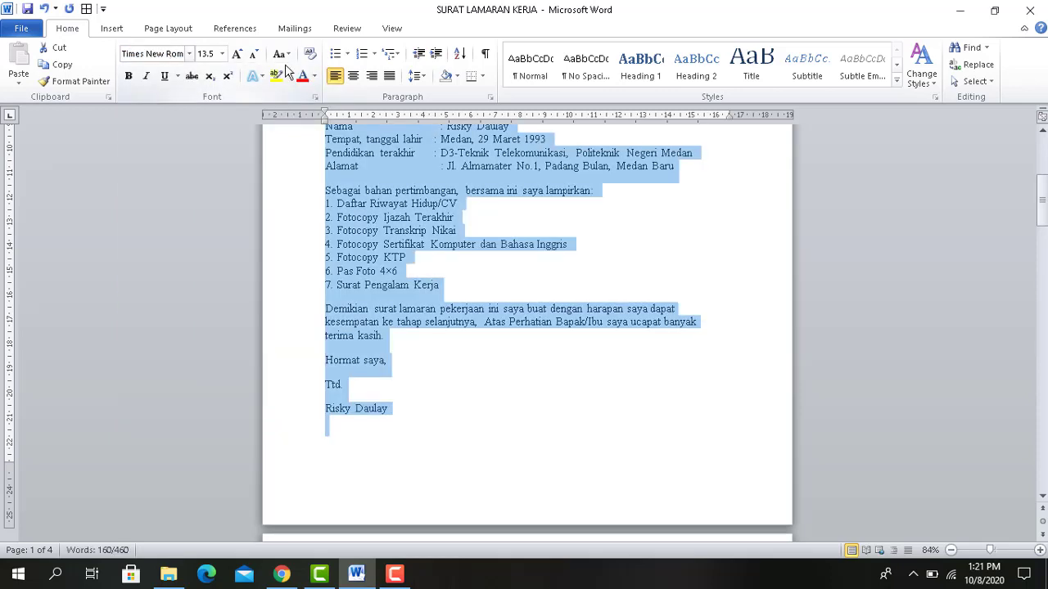
click(491, 252)
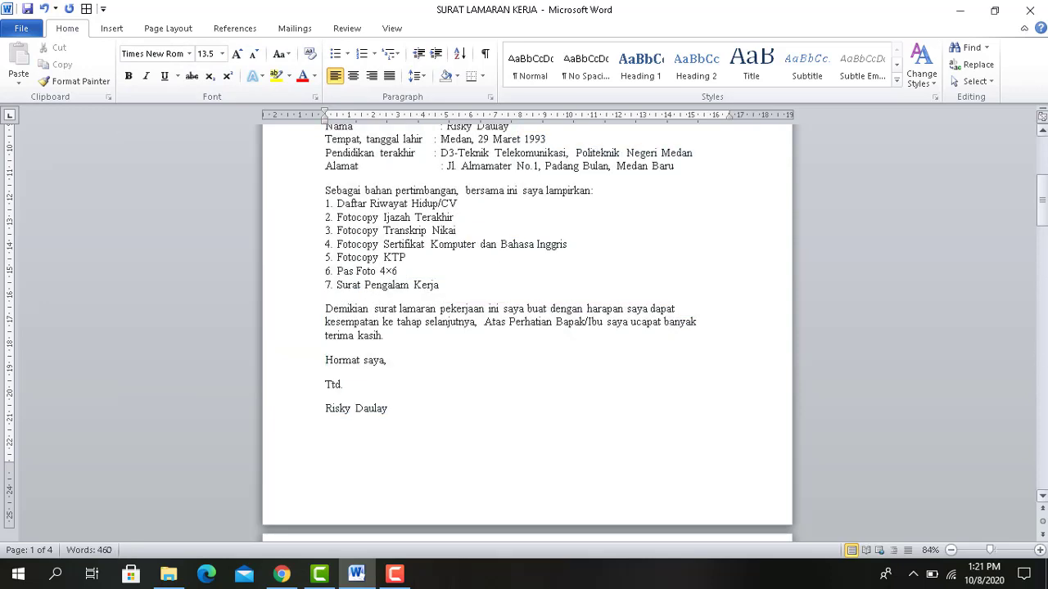
Set the font size of all text in the document to 12.
drag(1042, 196, 1042, 121)
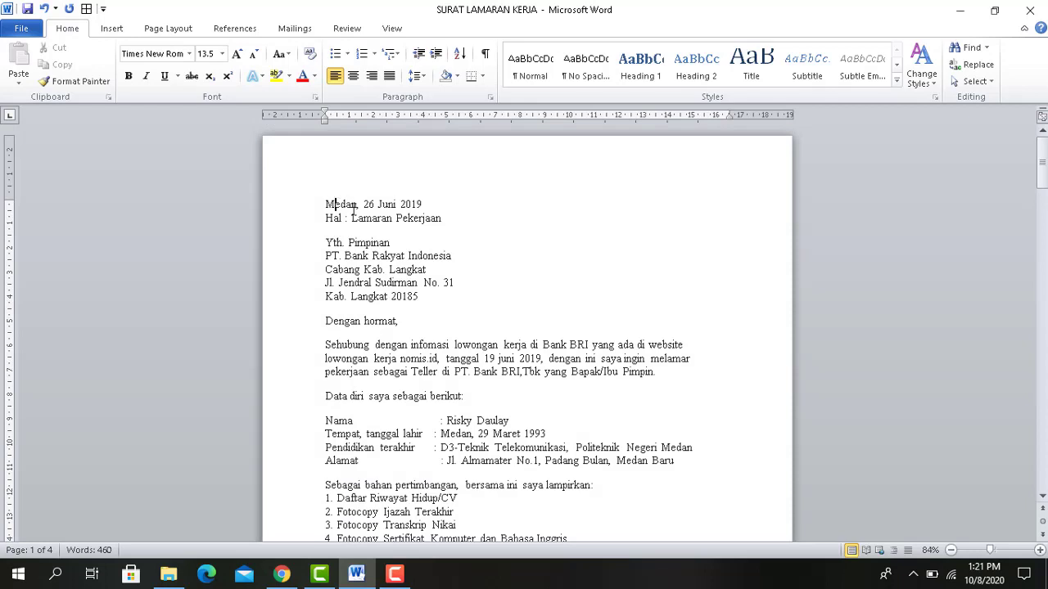
mouse_move(327, 204)
mouse_down()
mouse_move(385, 231)
mouse_move(355, 222)
mouse_move(479, 339)
mouse_move(459, 250)
mouse_move(425, 206)
mouse_move(316, 205)
mouse_up()
drag(326, 204, 463, 204)
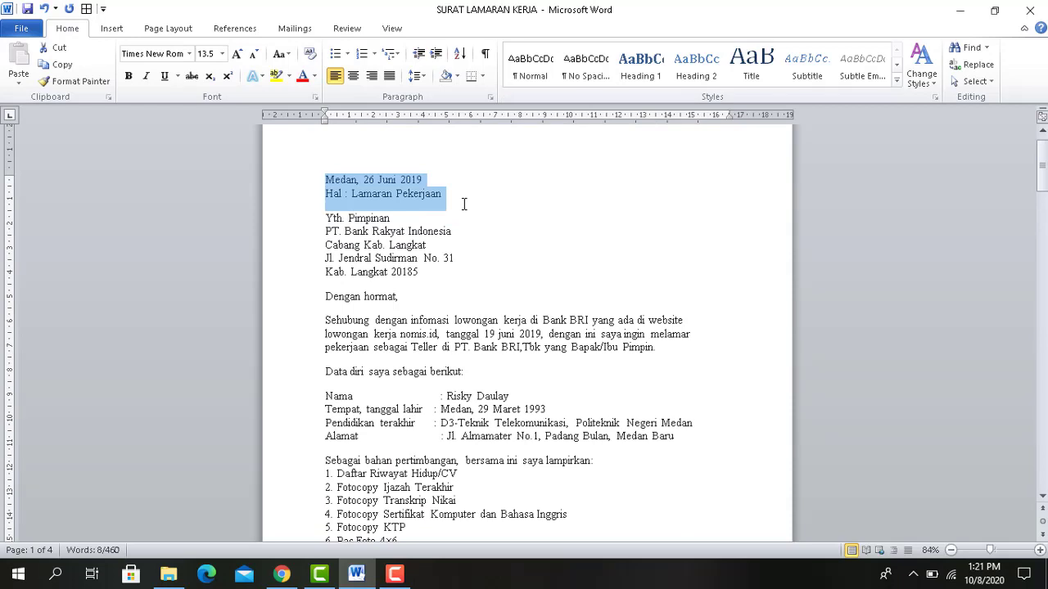
key(ctrl+a)
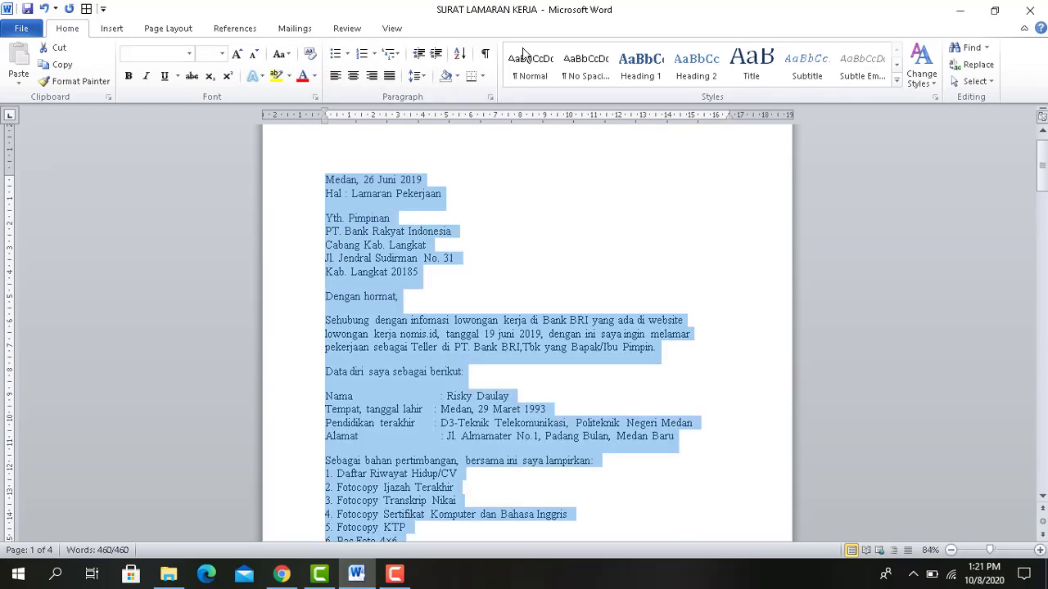
click(223, 54)
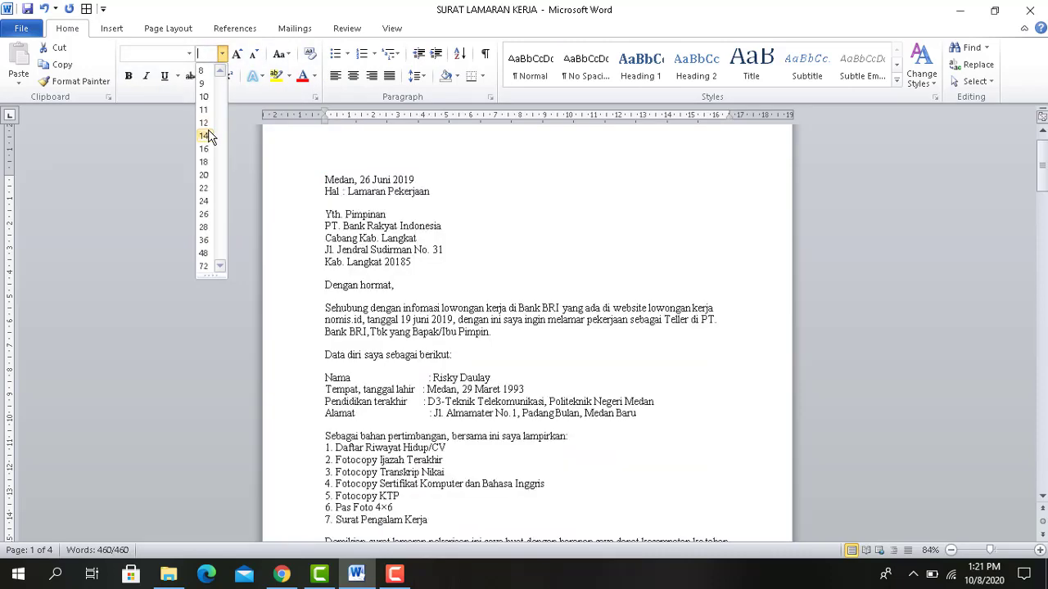
click(206, 124)
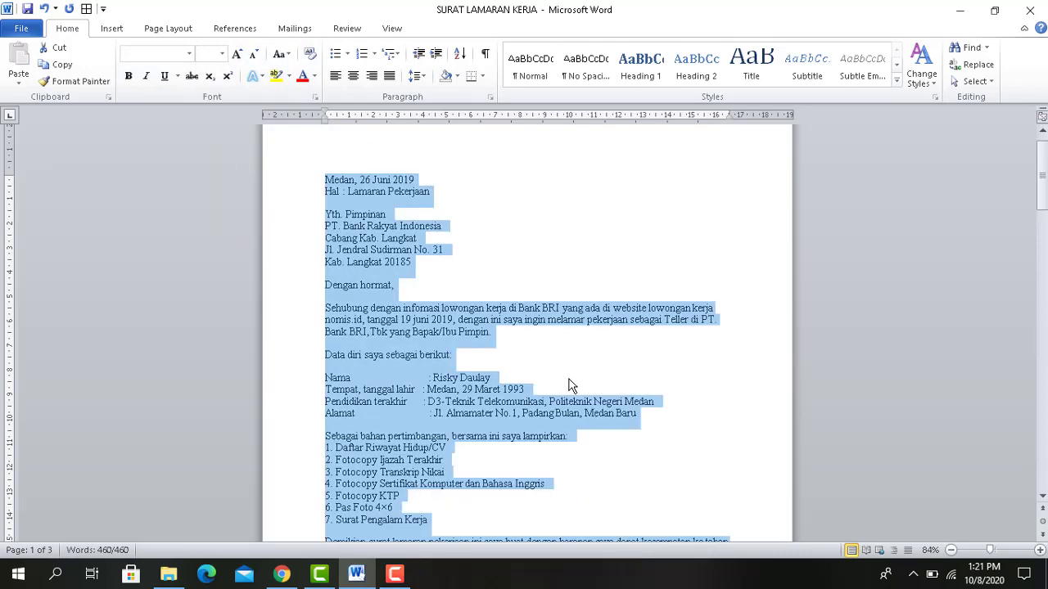
click(573, 378)
Insert a page break after the first letter's signature so the Bandar Lampung letter starts on a new page.
drag(1041, 189, 1040, 227)
click(420, 434)
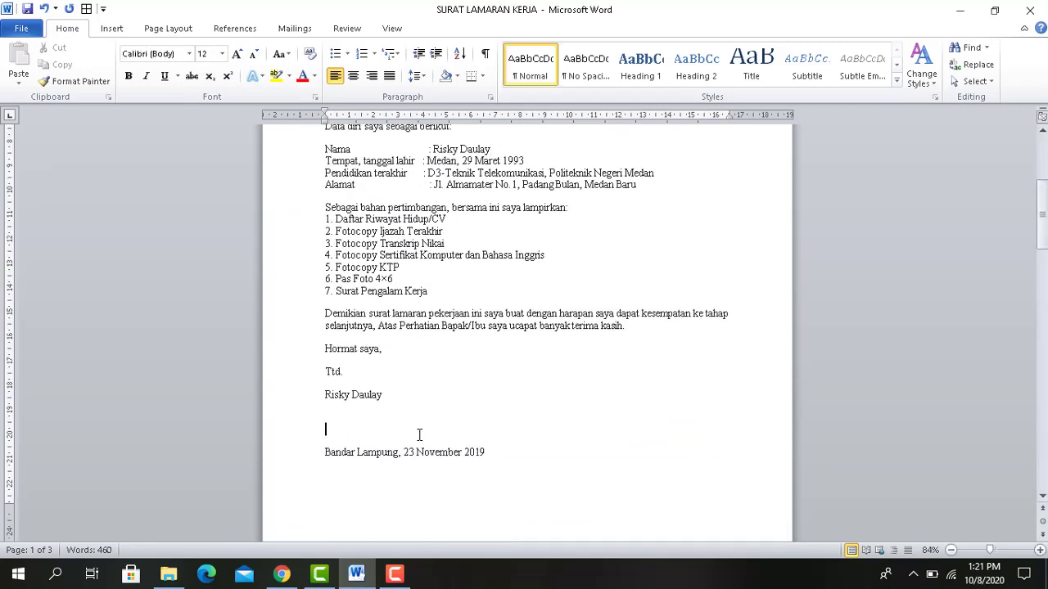
key(ctrl+Return)
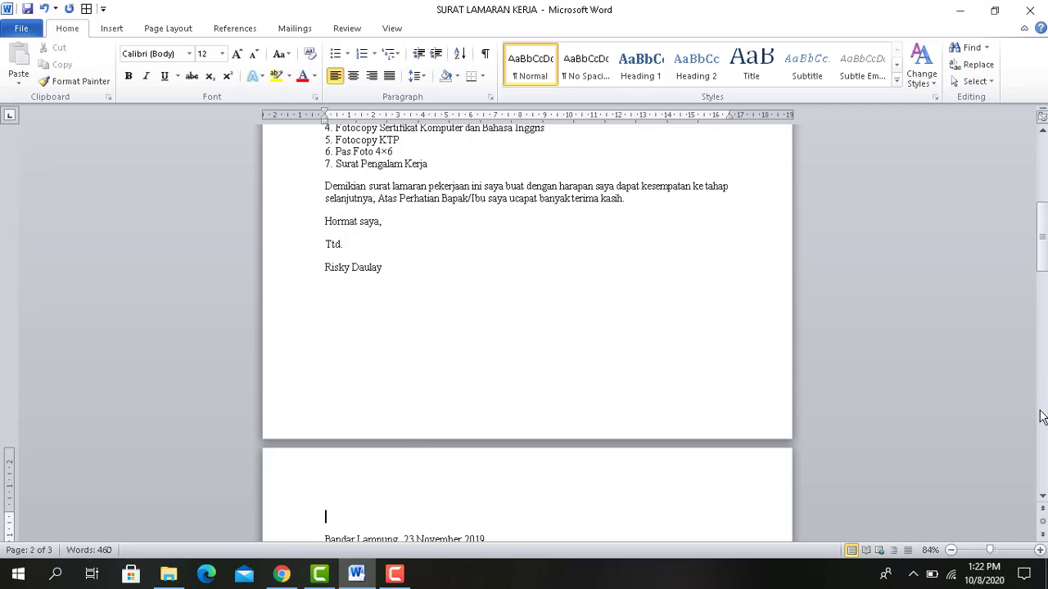
Set the line spacing of the whole document to 1.5.
drag(1042, 260, 1042, 190)
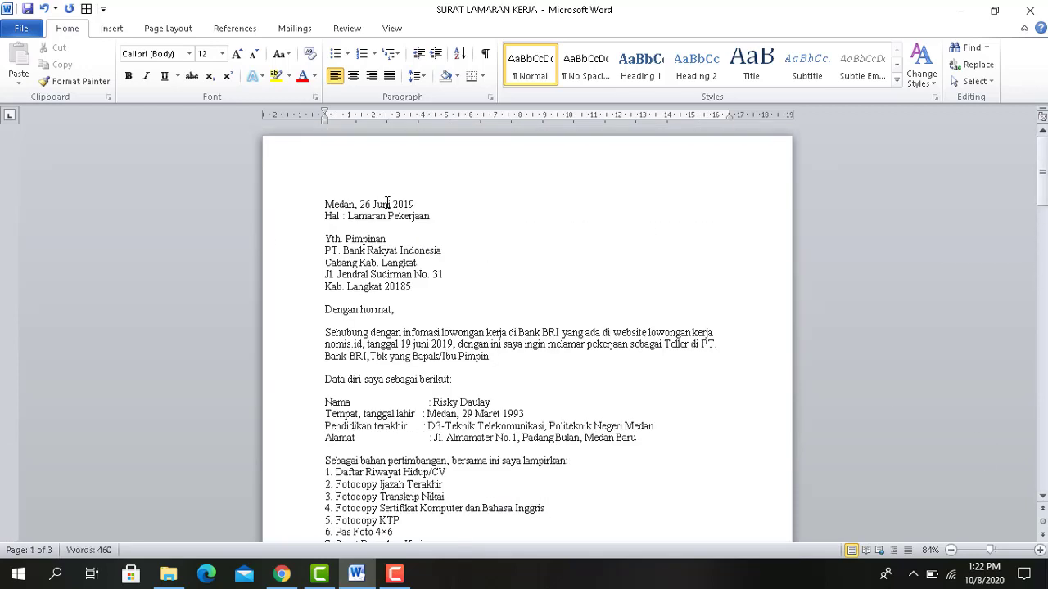
click(414, 76)
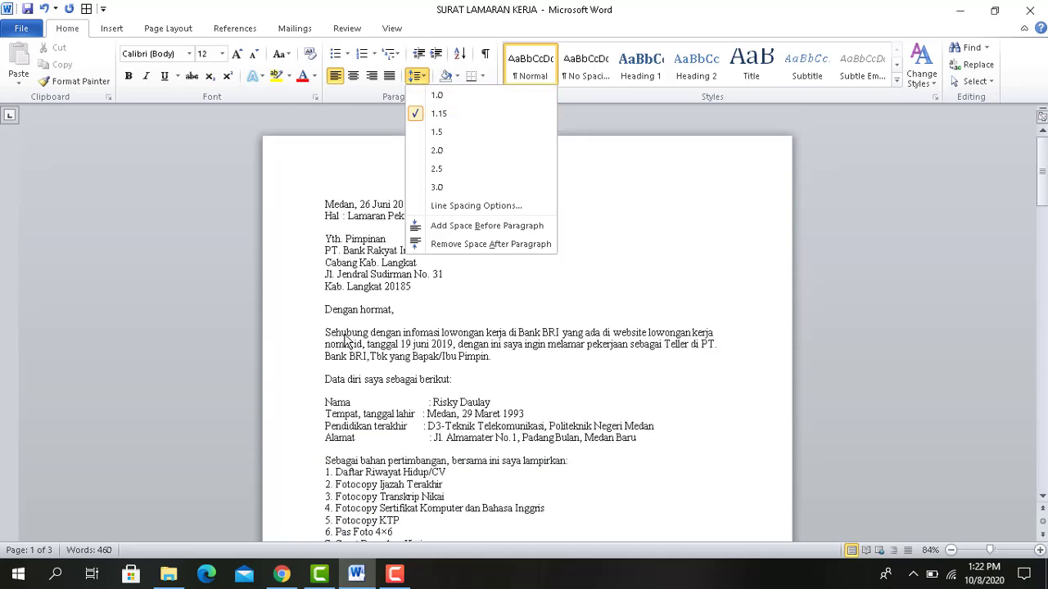
click(357, 276)
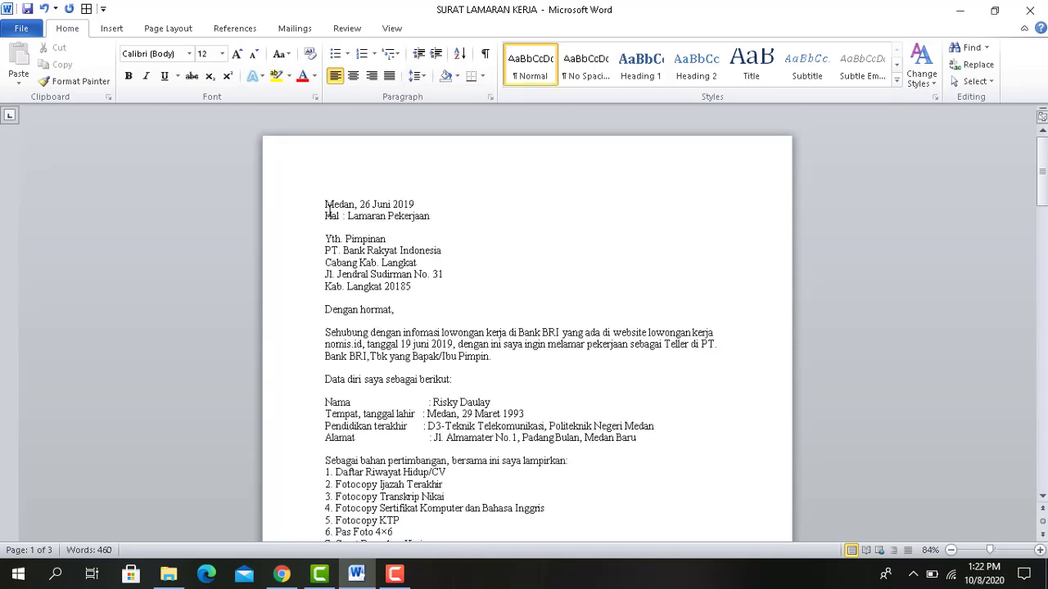
drag(327, 211, 372, 262)
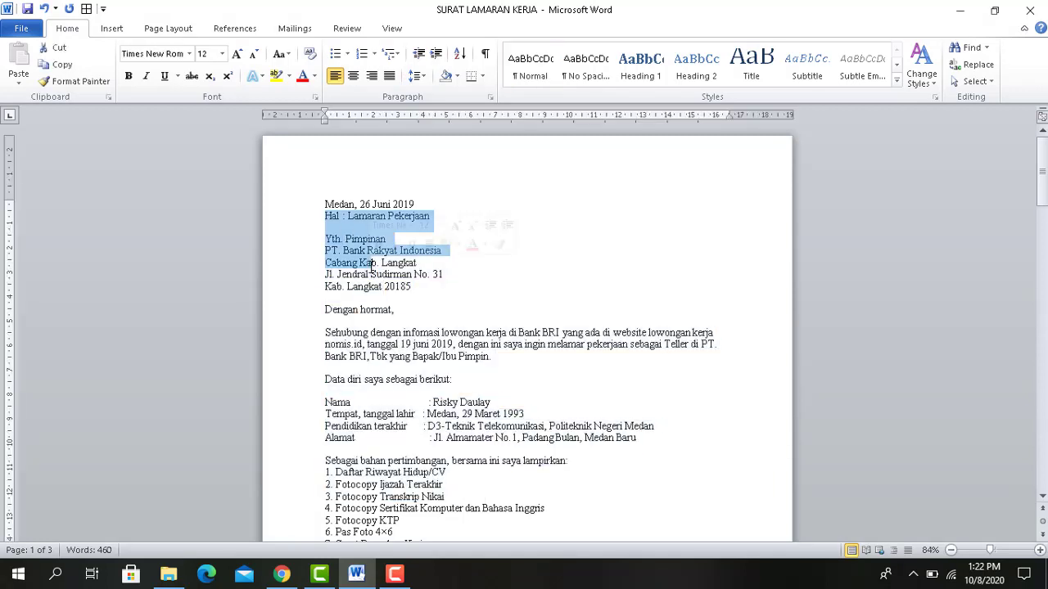
click(326, 205)
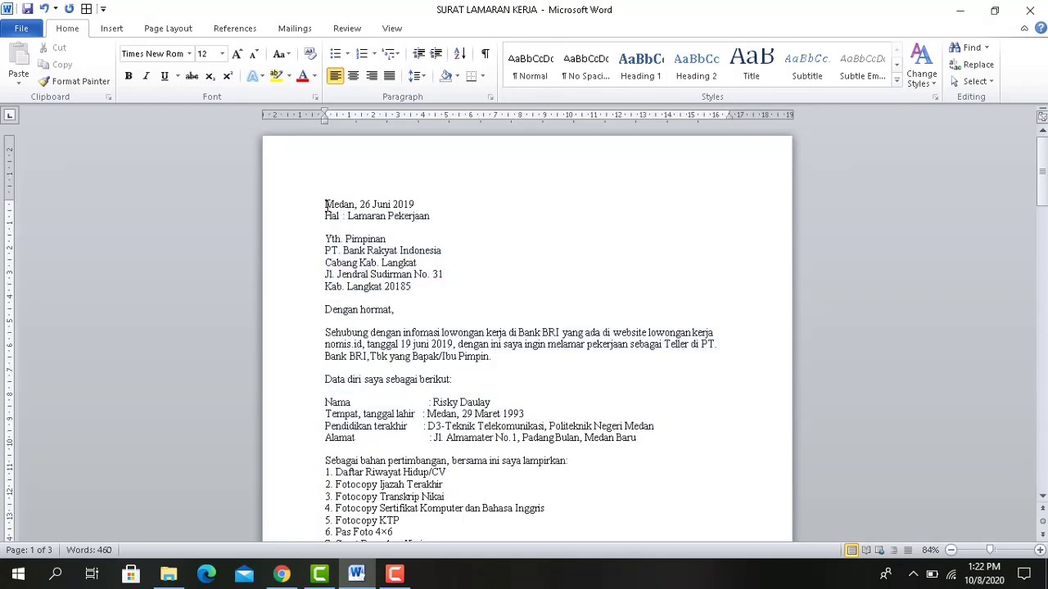
key(ctrl+a)
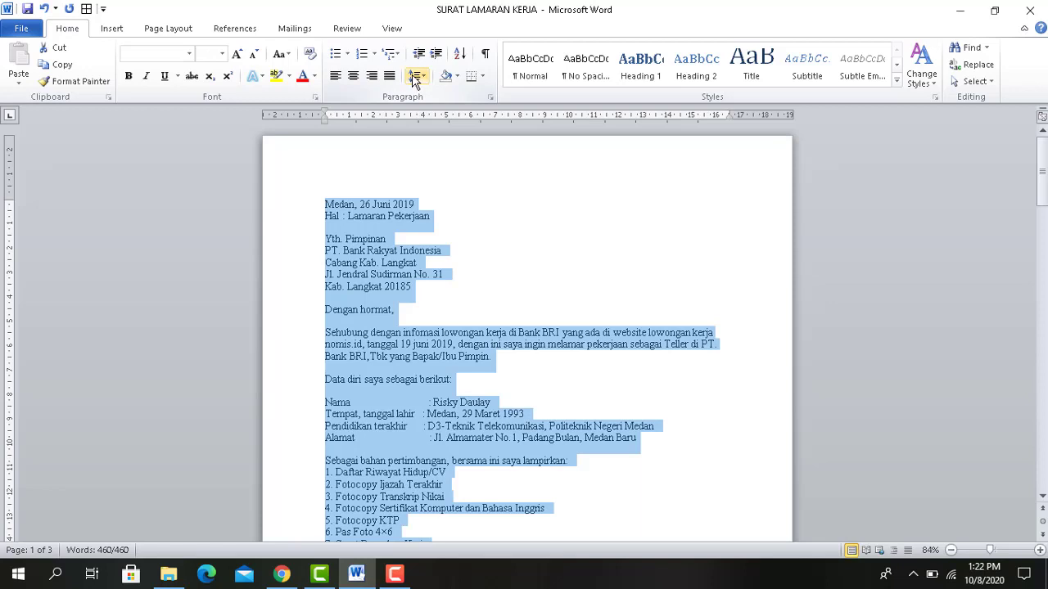
click(415, 76)
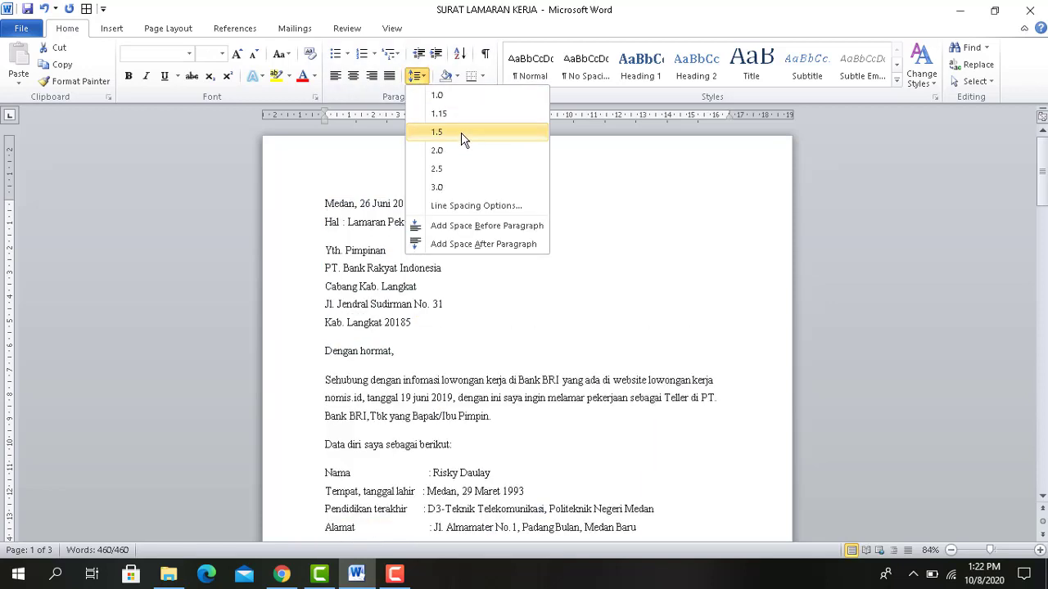
click(462, 132)
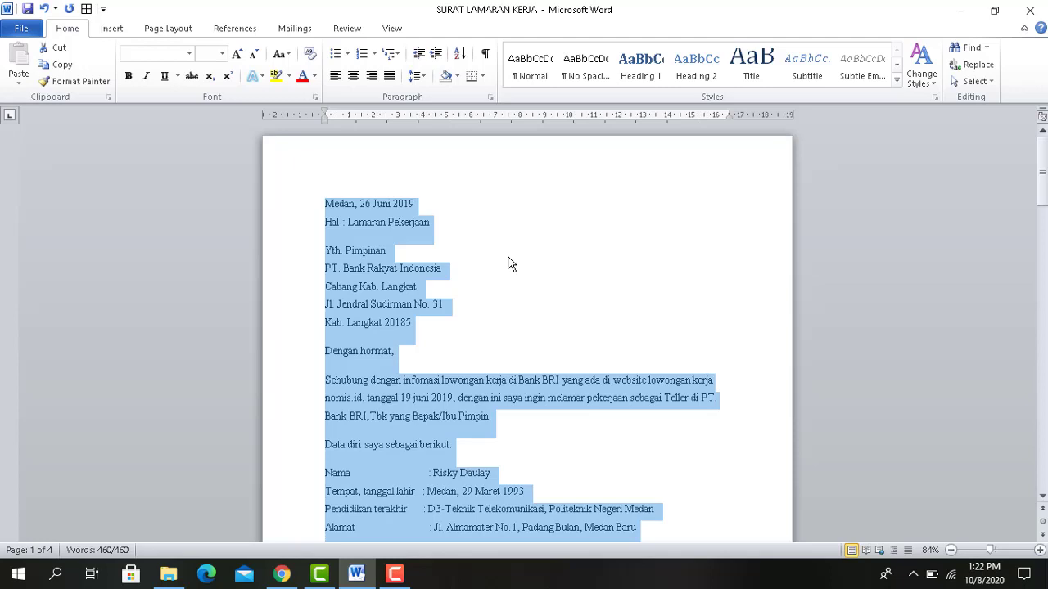
click(570, 291)
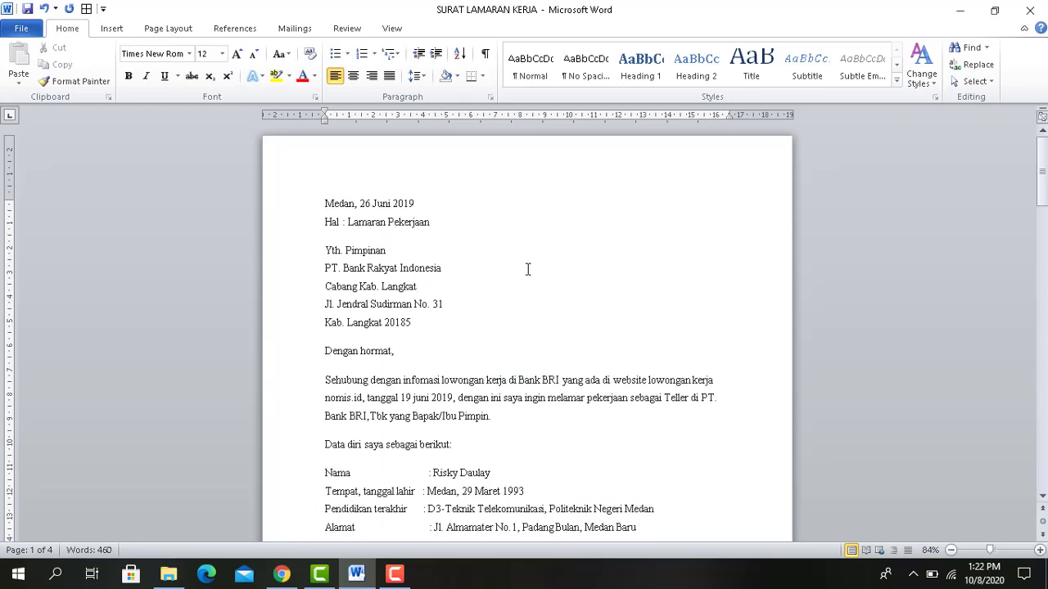
Try Landscape page orientation for the document and return it to Portrait.
click(156, 28)
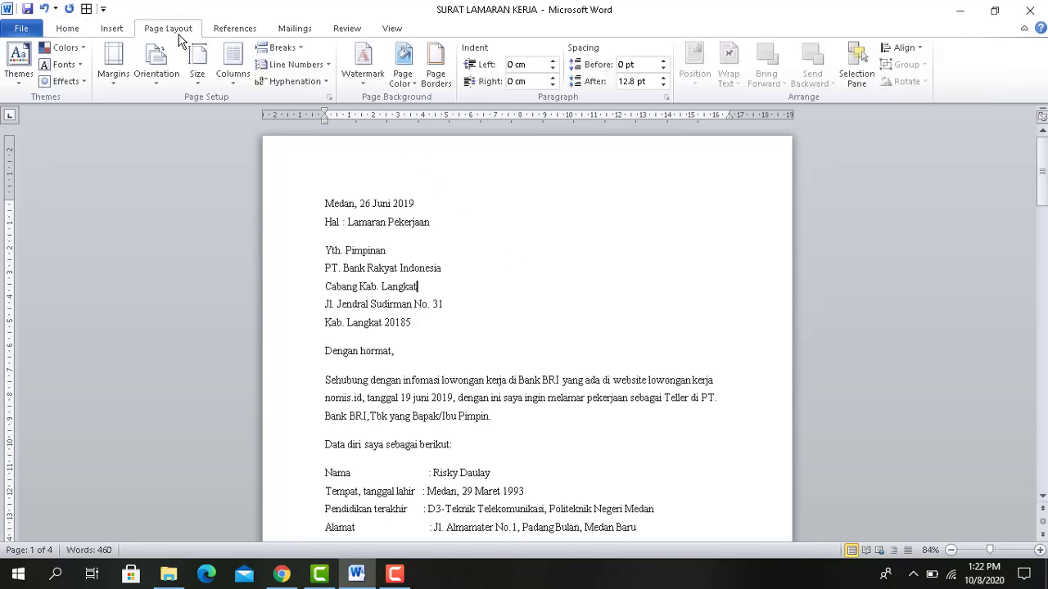
click(155, 80)
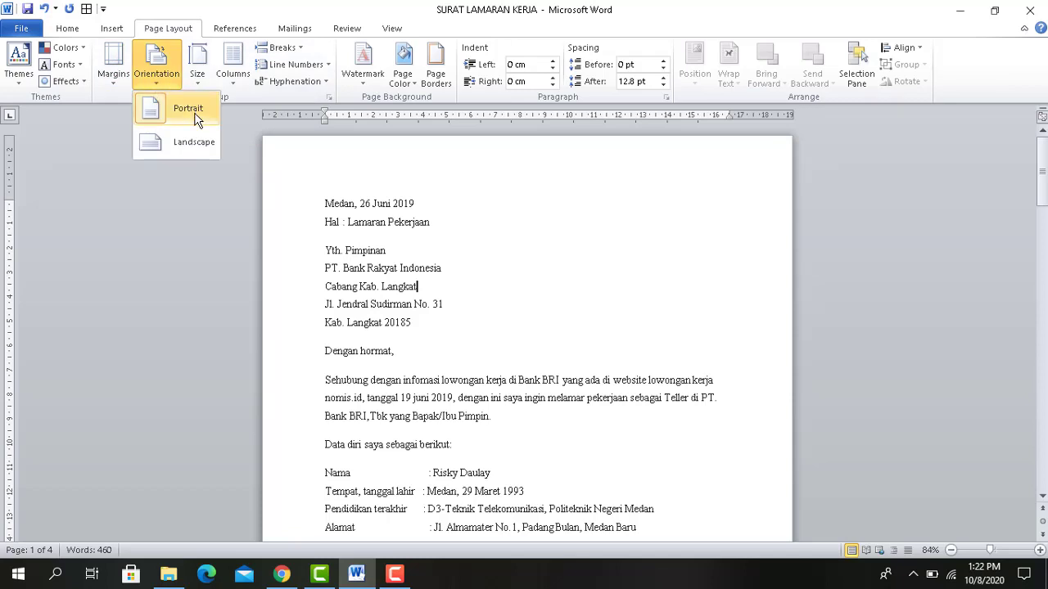
click(196, 120)
click(155, 85)
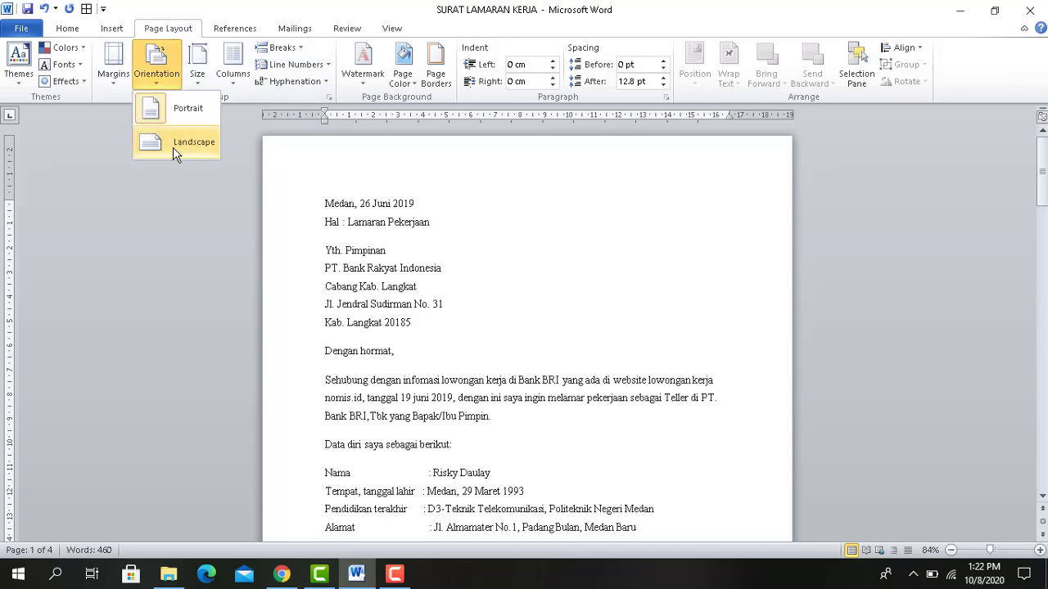
click(173, 150)
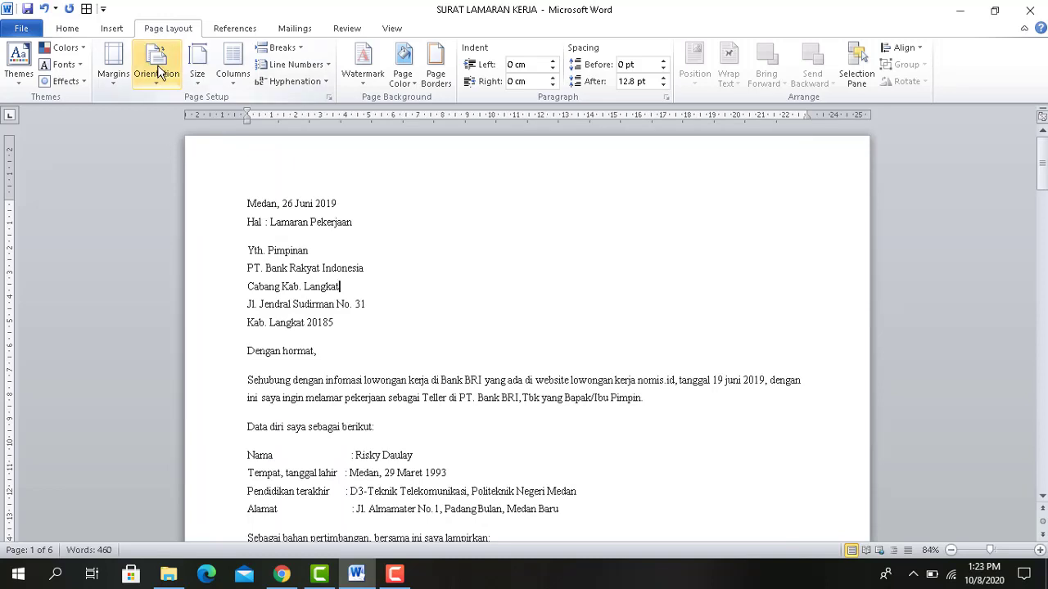
click(162, 72)
click(183, 118)
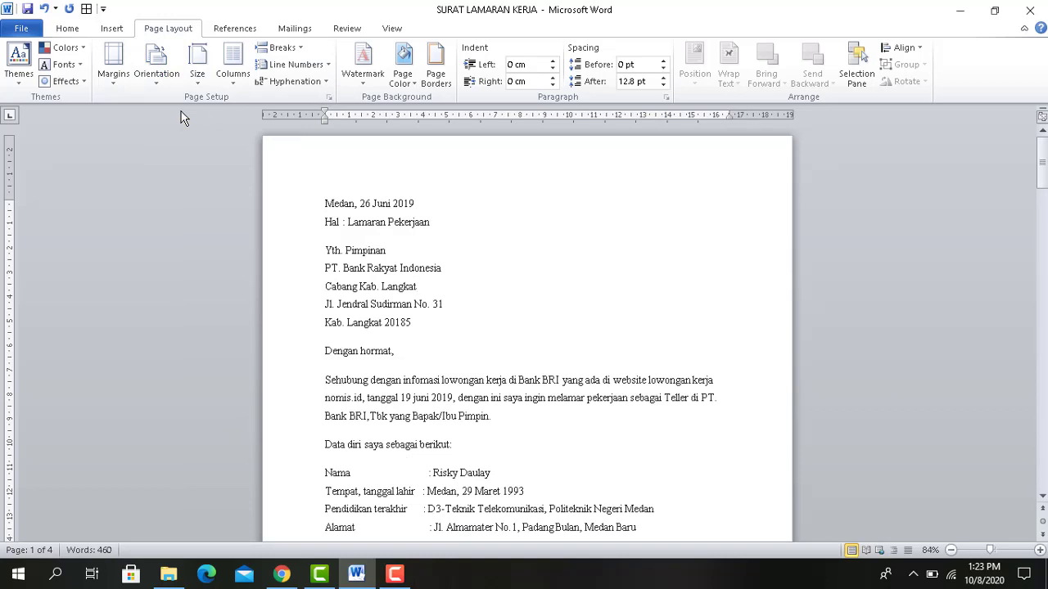
Set the document's paper size to A4 (21 cm x 29.7 cm).
click(459, 208)
click(198, 81)
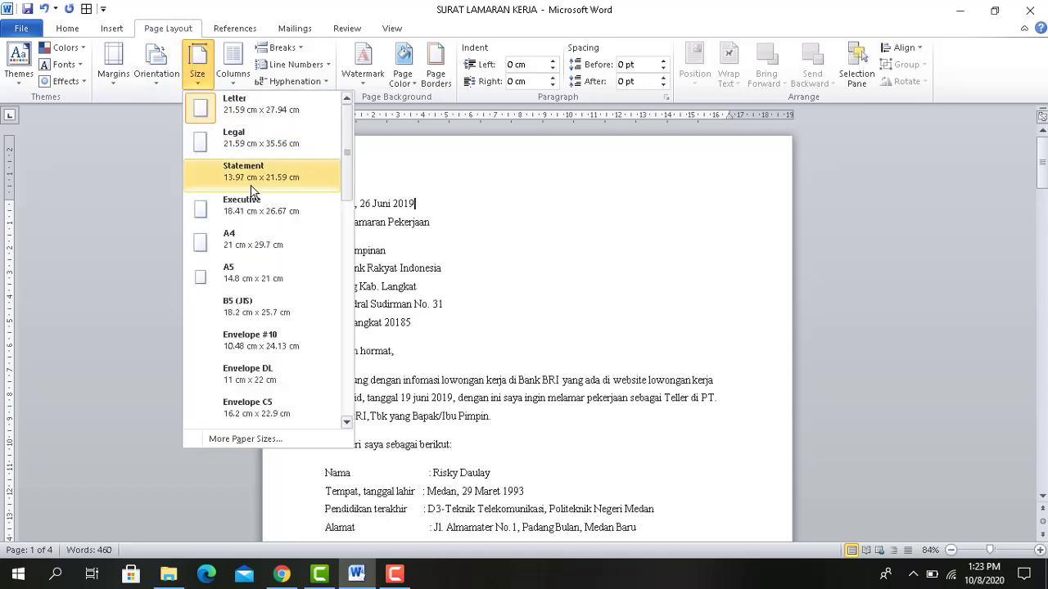
click(248, 246)
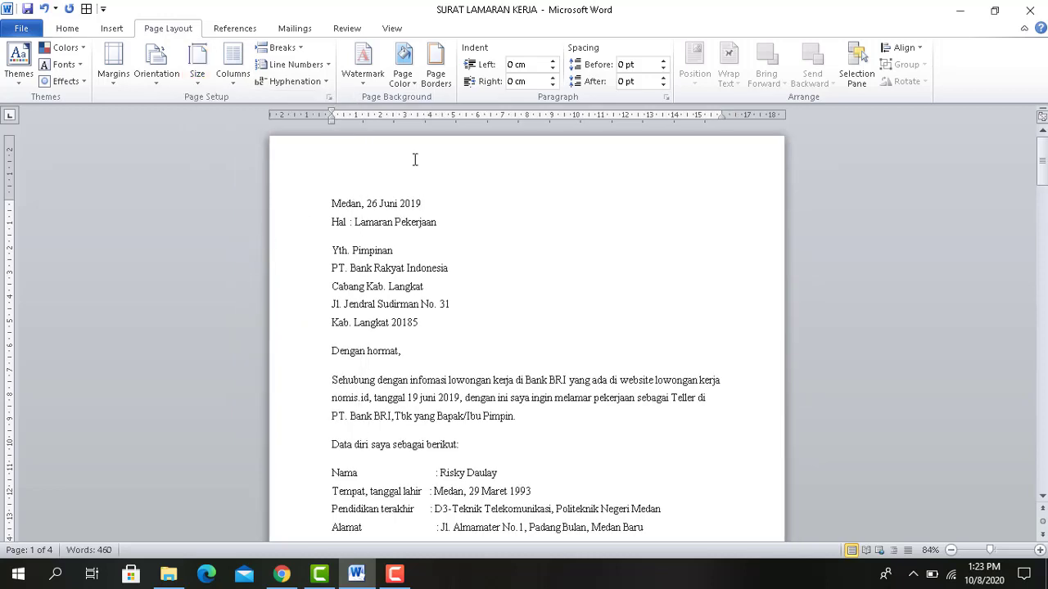
Set custom top, left, bottom and right margins of 2.5 cm for the whole document.
click(520, 245)
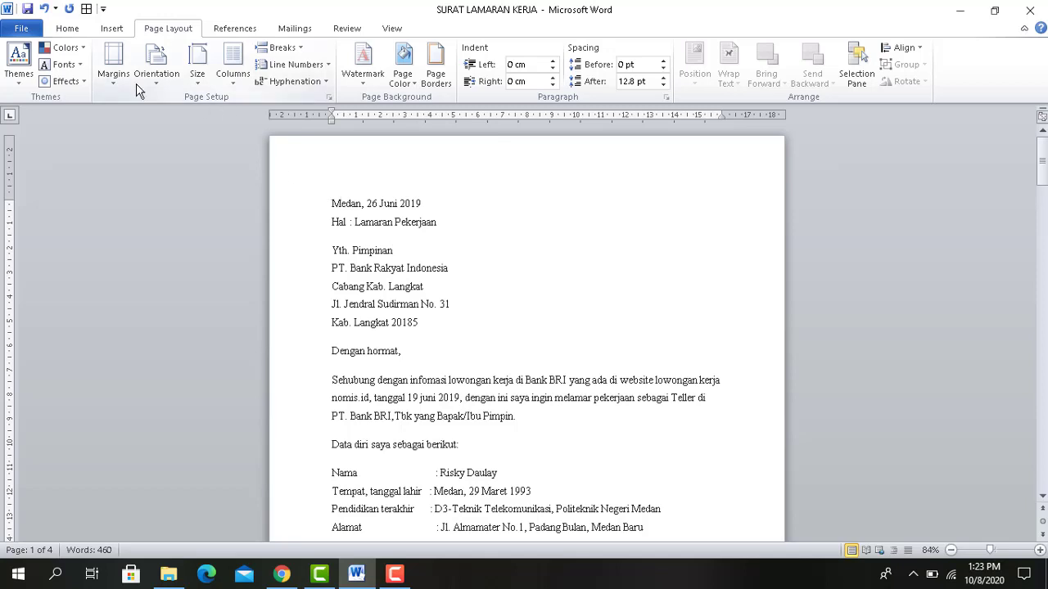
click(111, 78)
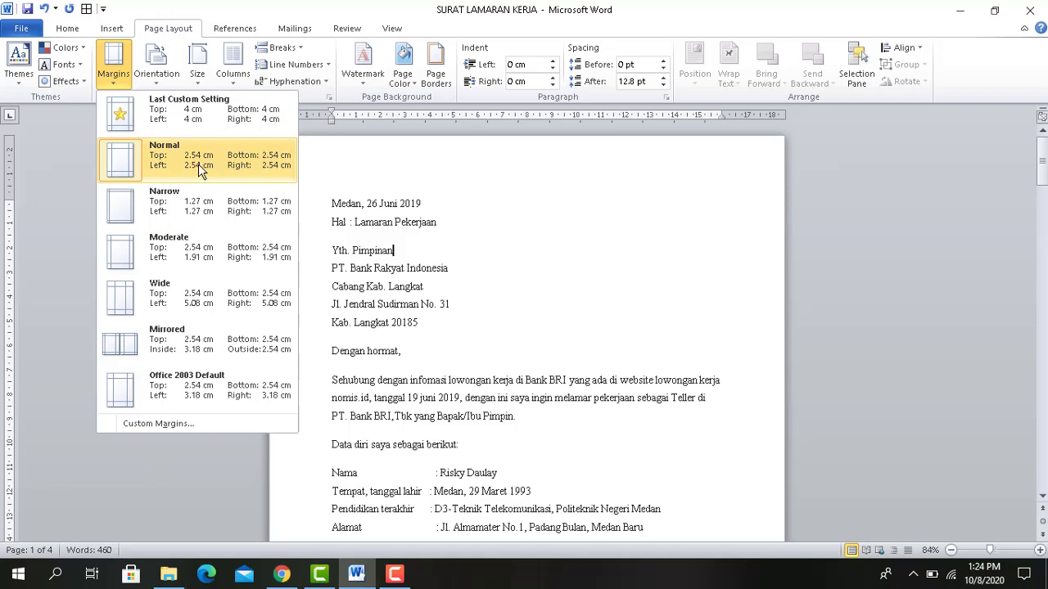
click(176, 425)
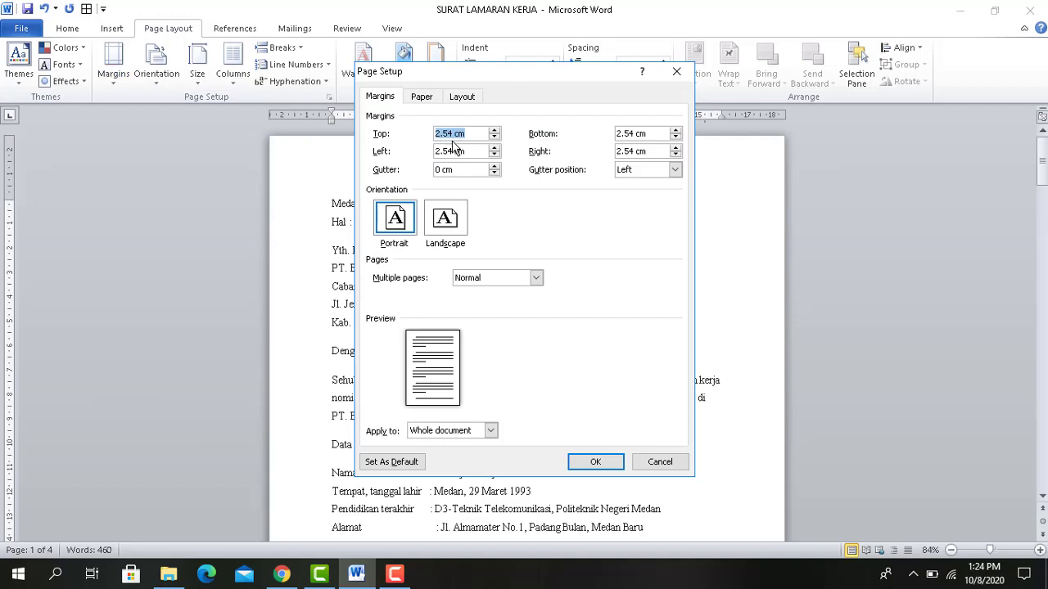
click(453, 134)
key(BackSpace)
click(454, 151)
key(BackSpace)
click(632, 134)
key(BackSpace)
click(632, 152)
key(BackSpace)
click(590, 463)
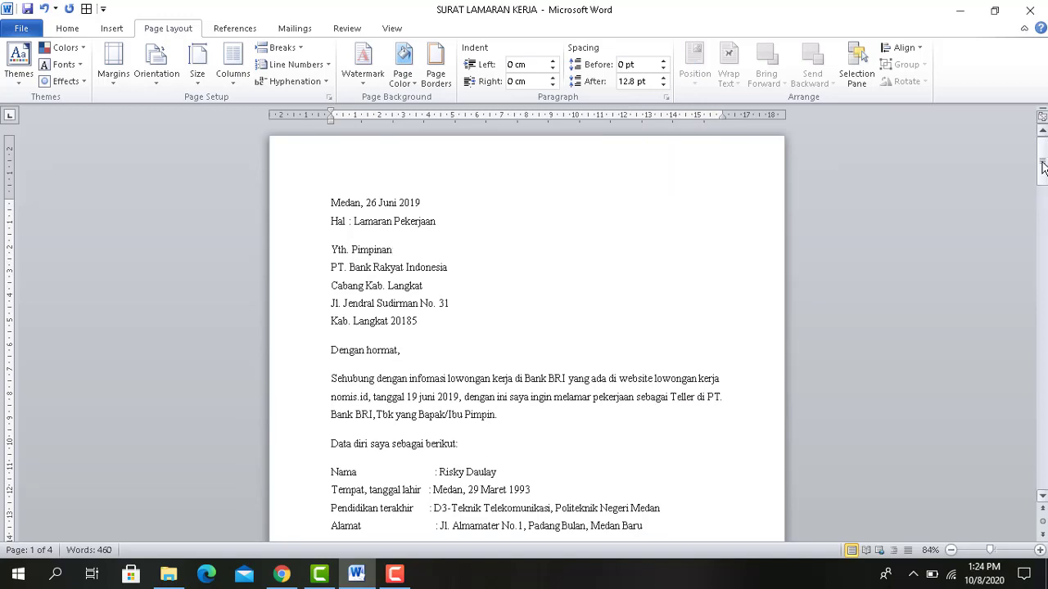
Replace the spaces after "Nama" in the first letter's personal data with tabs to position its colon.
drag(1045, 168, 1044, 205)
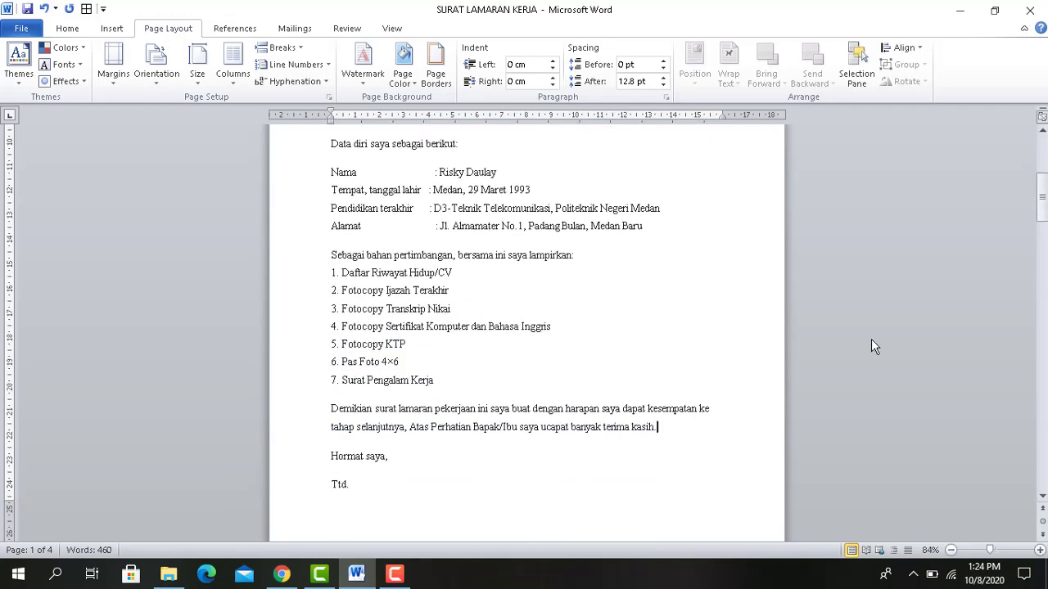
drag(1044, 212, 1044, 183)
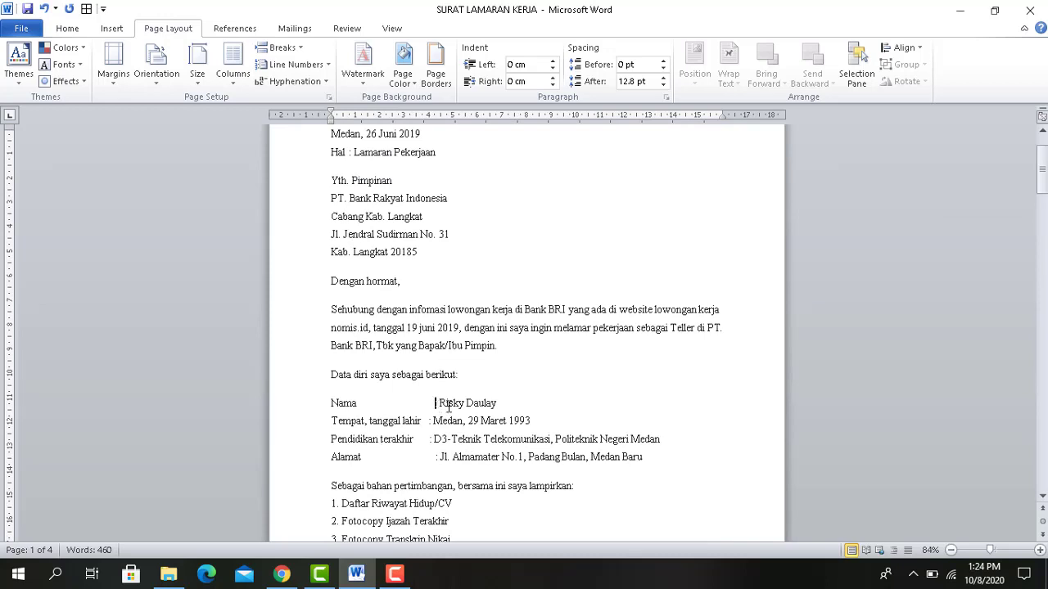
key(Down)
key(Down)
key(Up)
key(BackSpace)
key(BackSpace)
key(BackSpace)
key(BackSpace)
key(BackSpace)
key(BackSpace)
key(BackSpace)
key(BackSpace)
key(BackSpace)
key(BackSpace)
key(BackSpace)
key(BackSpace)
key(BackSpace)
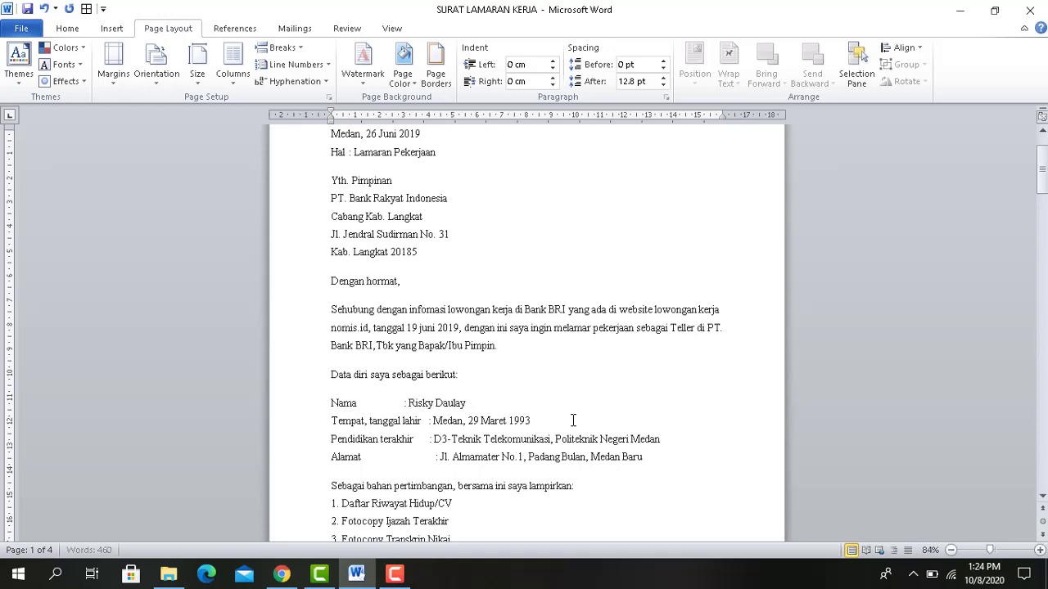
key(BackSpace)
key(BackSpace)
key(BackSpace)
key(BackSpace)
key(BackSpace)
key(BackSpace)
key(BackSpace)
key(Delete)
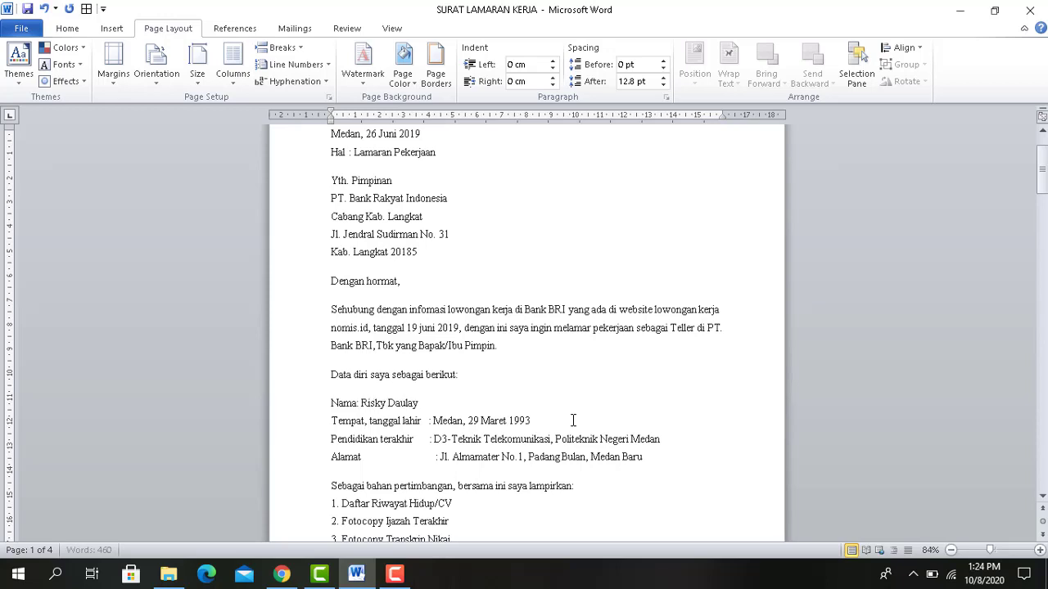
key(Tab)
key(Tab)
key(Tab)
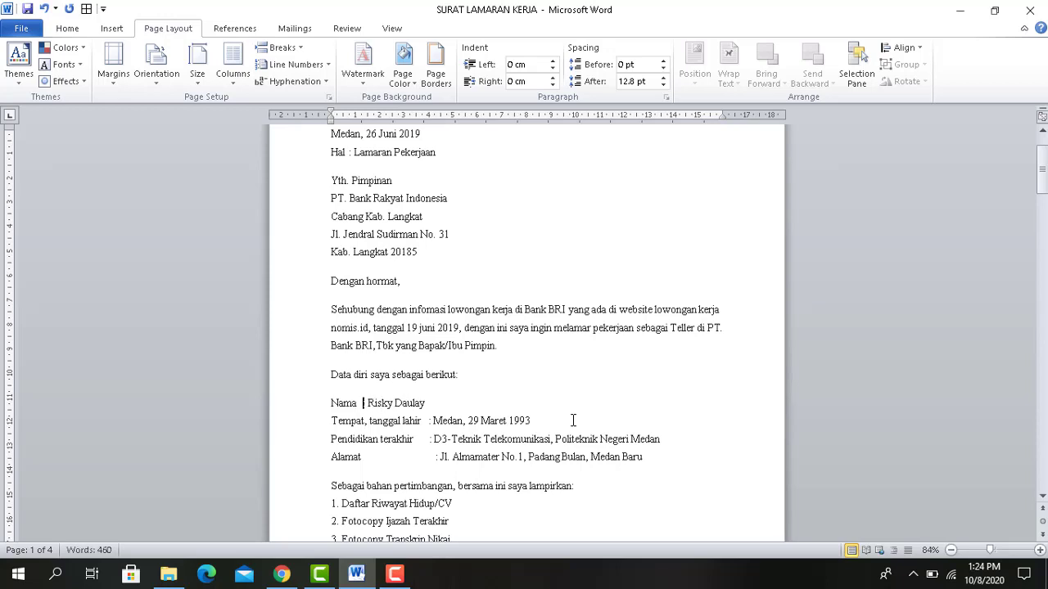
key(Tab)
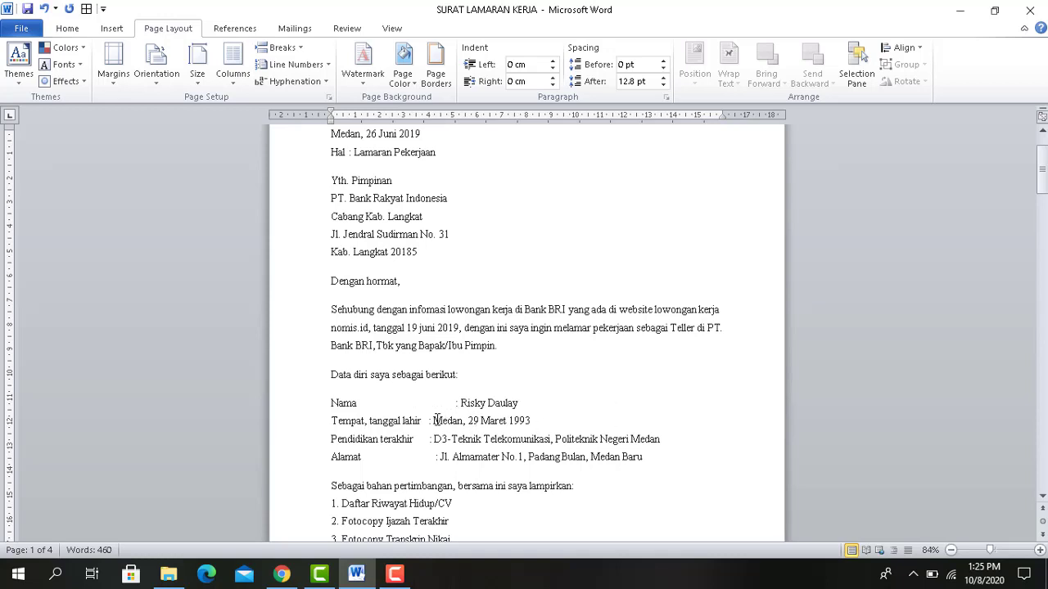
Replace the spaces after "Tempat, tanggal lahir" with a tab so its colon aligns with the Nama line.
key(BackSpace)
key(BackSpace)
key(BackSpace)
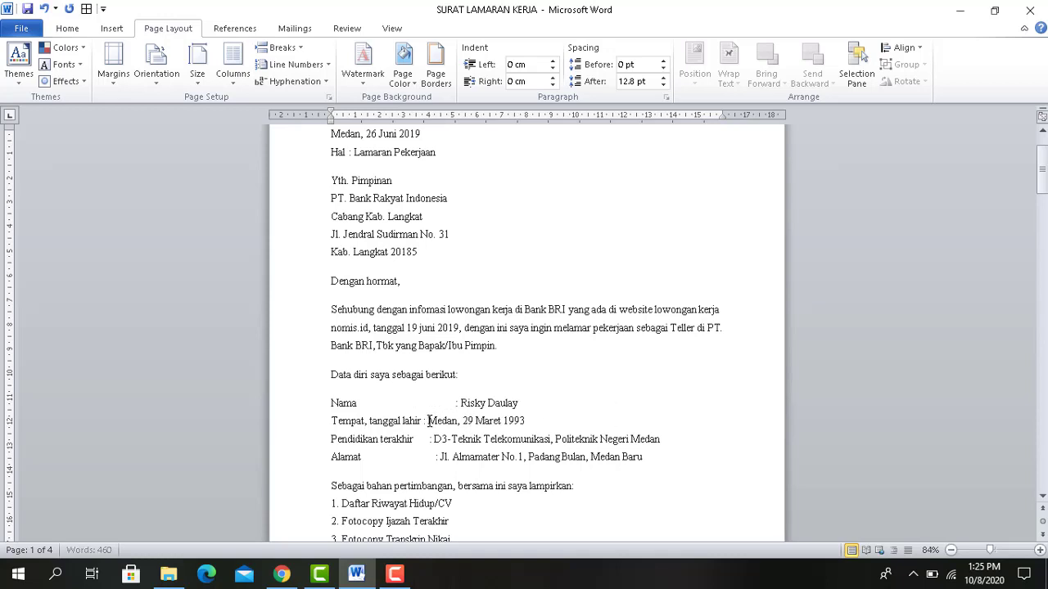
key(Tab)
key(Tab)
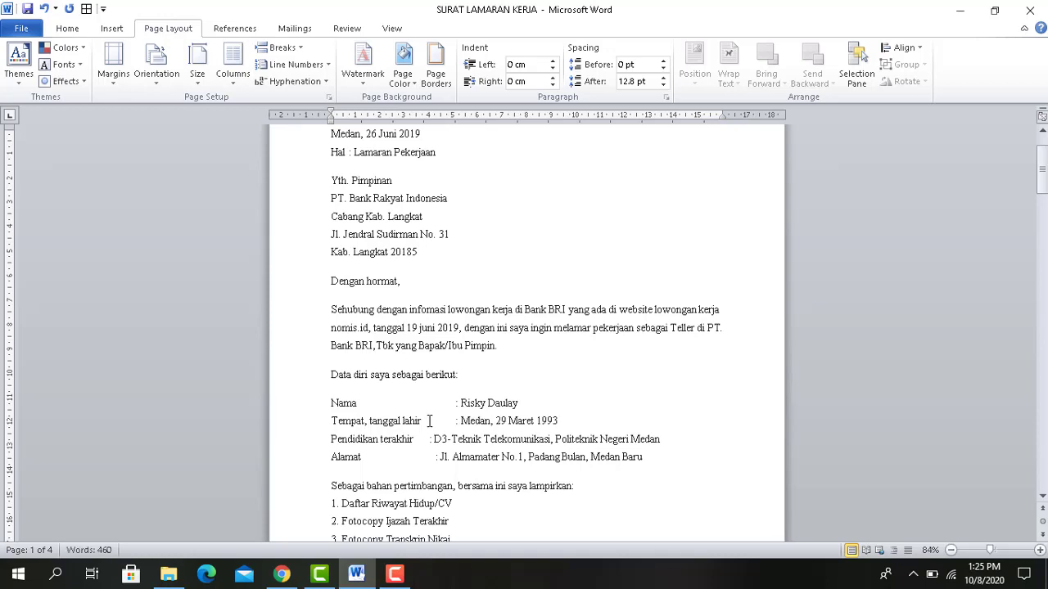
Replace the spaces after "Pendidikan terakhir" with a tab so its colon aligns with the lines above.
click(428, 439)
key(BackSpace)
key(BackSpace)
key(BackSpace)
key(BackSpace)
key(BackSpace)
key(BackSpace)
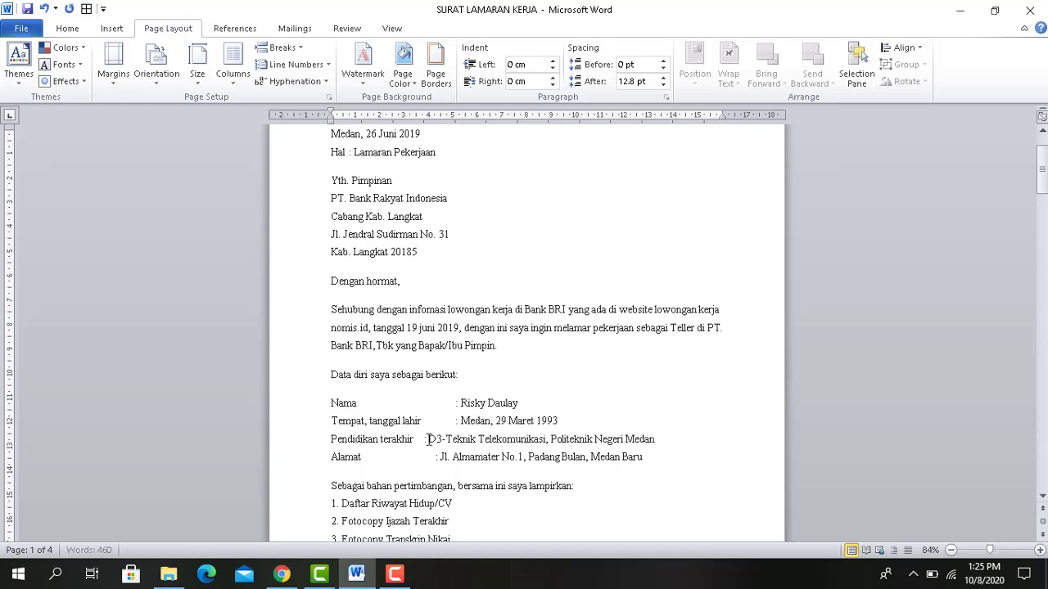
key(Tab)
key(Tab)
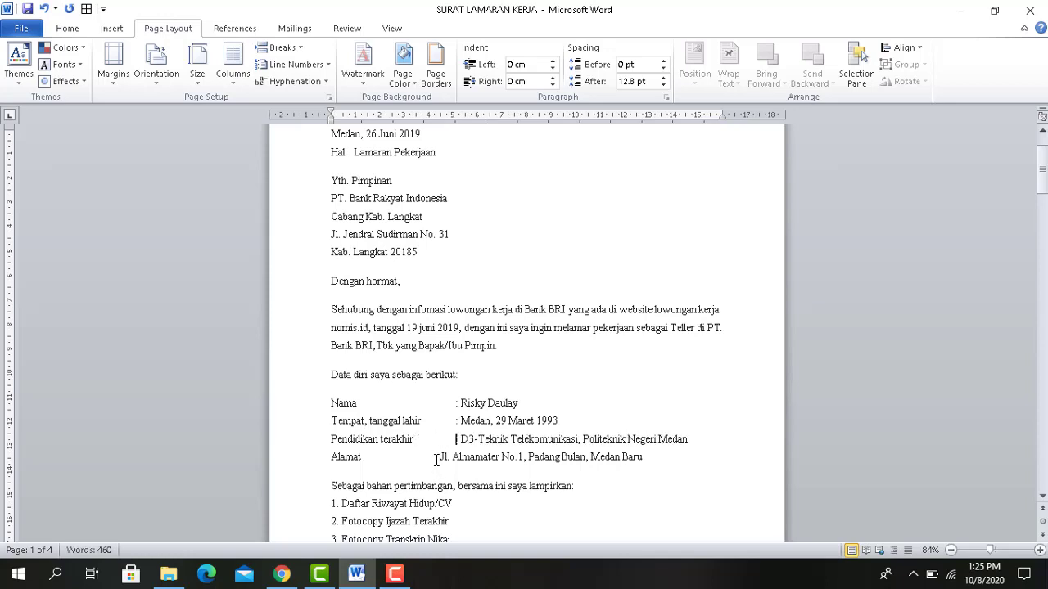
Replace the spaces after "Alamat" with tabs so its colon aligns with the other personal data lines.
click(436, 458)
key(BackSpace)
key(BackSpace)
key(BackSpace)
key(BackSpace)
key(BackSpace)
key(BackSpace)
key(BackSpace)
key(BackSpace)
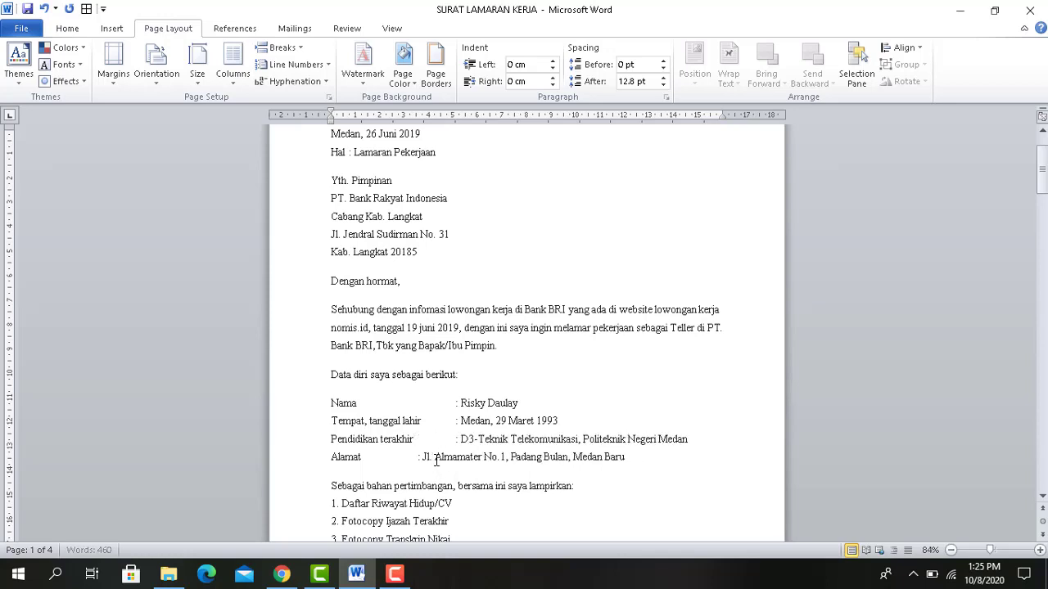
key(BackSpace)
key(BackSpace)
key(BackSpace)
key(BackSpace)
key(BackSpace)
key(BackSpace)
key(BackSpace)
key(BackSpace)
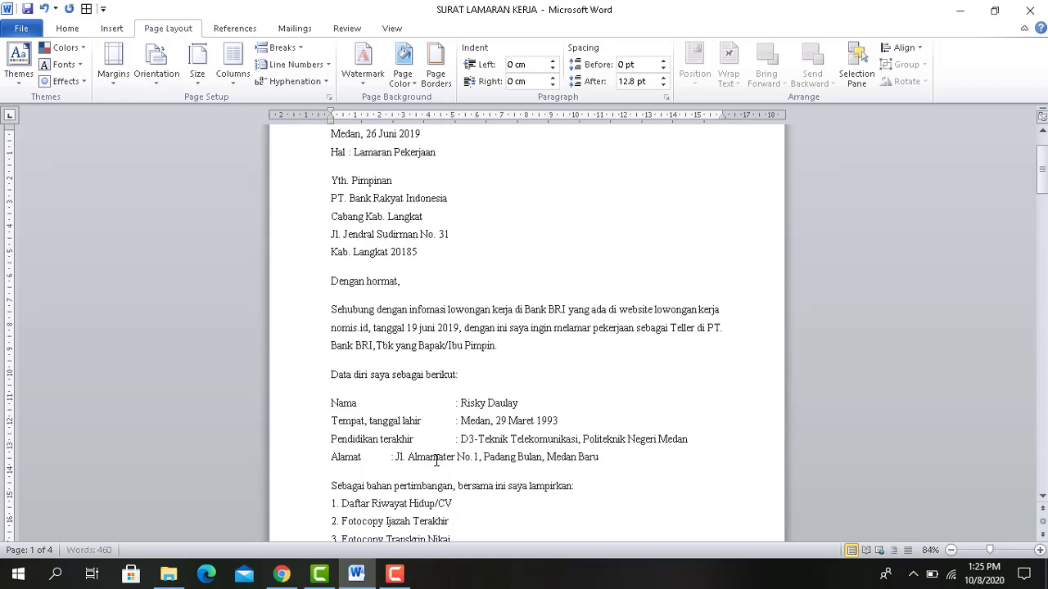
key(BackSpace)
key(BackSpace)
key(BackSpace)
key(BackSpace)
key(BackSpace)
key(BackSpace)
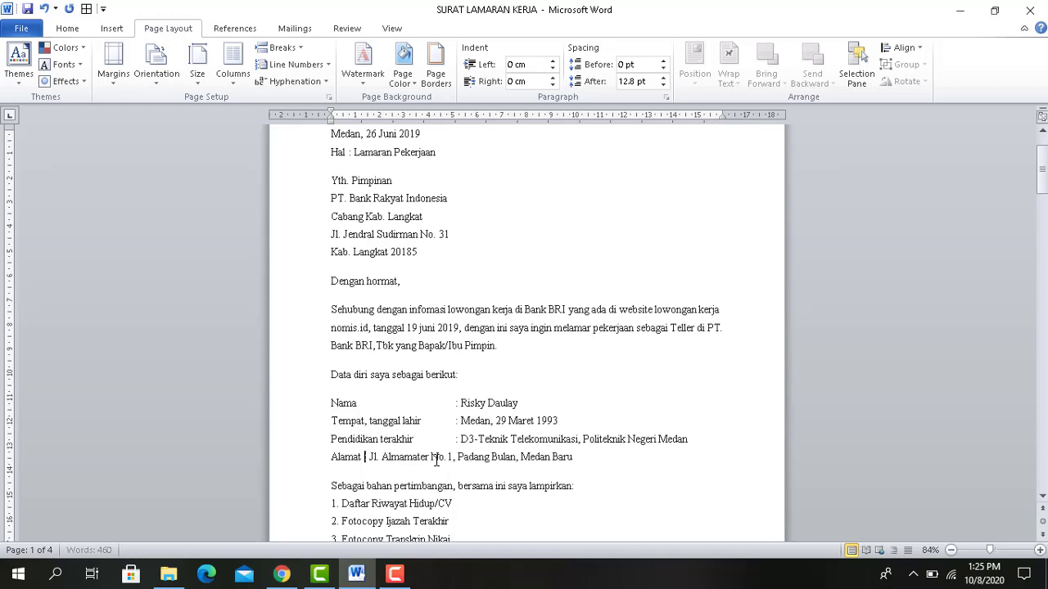
key(Tab)
key(Tab)
key(Tab)
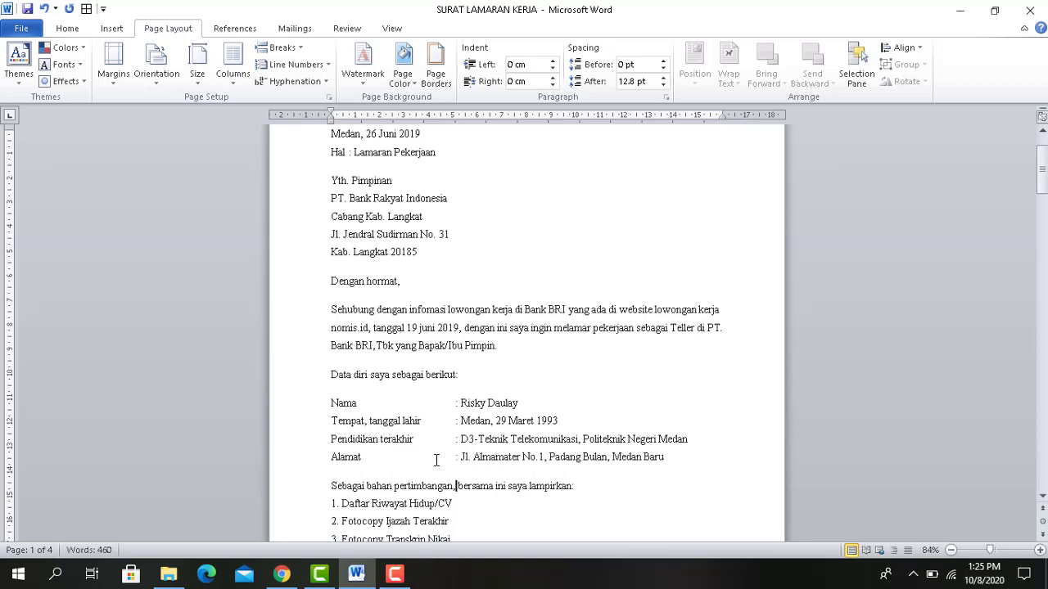
Review the first letter from the date line to the signature name and check where the page breaks.
key(Up)
key(Up)
key(Up)
key(Up)
key(Up)
key(Up)
key(Up)
key(Up)
key(Up)
key(Up)
key(Up)
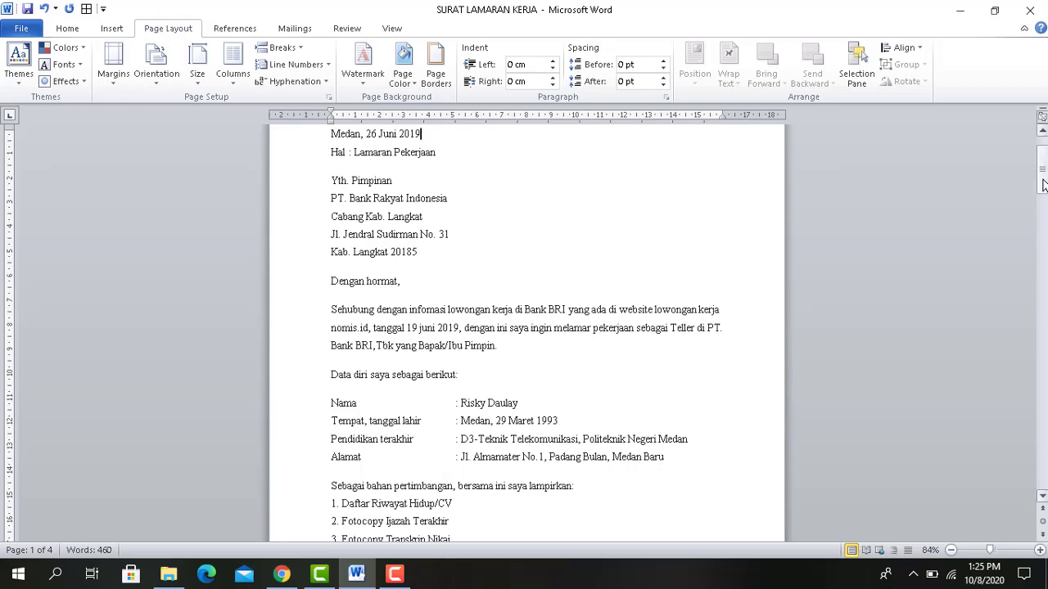
drag(1041, 185, 1043, 127)
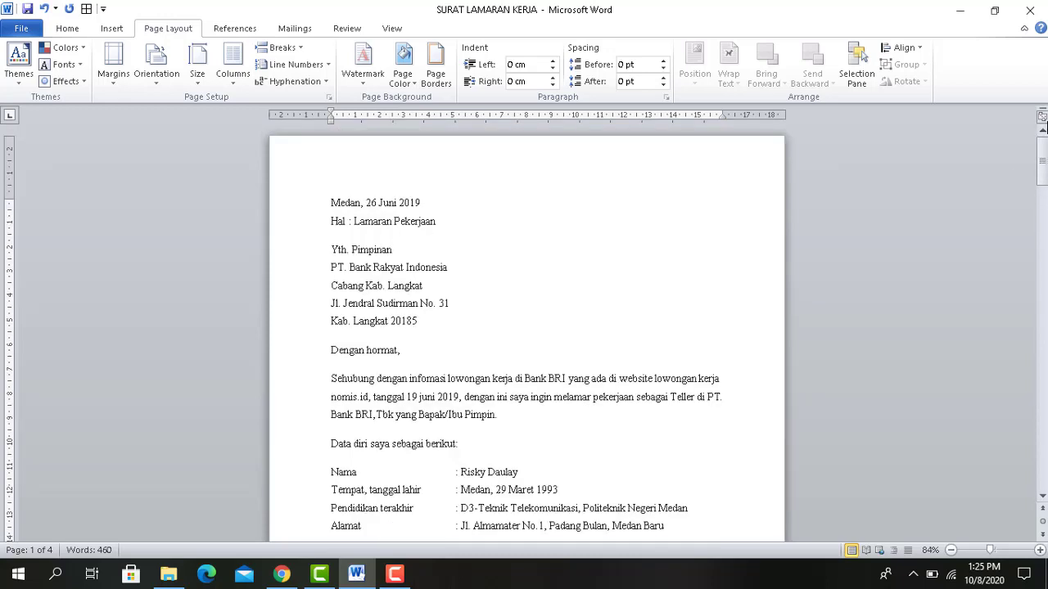
click(381, 270)
key(Down)
key(Down)
key(Down)
key(Down)
key(Down)
key(Down)
key(Down)
key(Down)
key(Down)
key(Down)
key(Down)
key(Down)
key(Down)
key(Down)
key(Down)
key(Down)
key(Down)
key(Down)
key(Down)
key(Down)
key(Down)
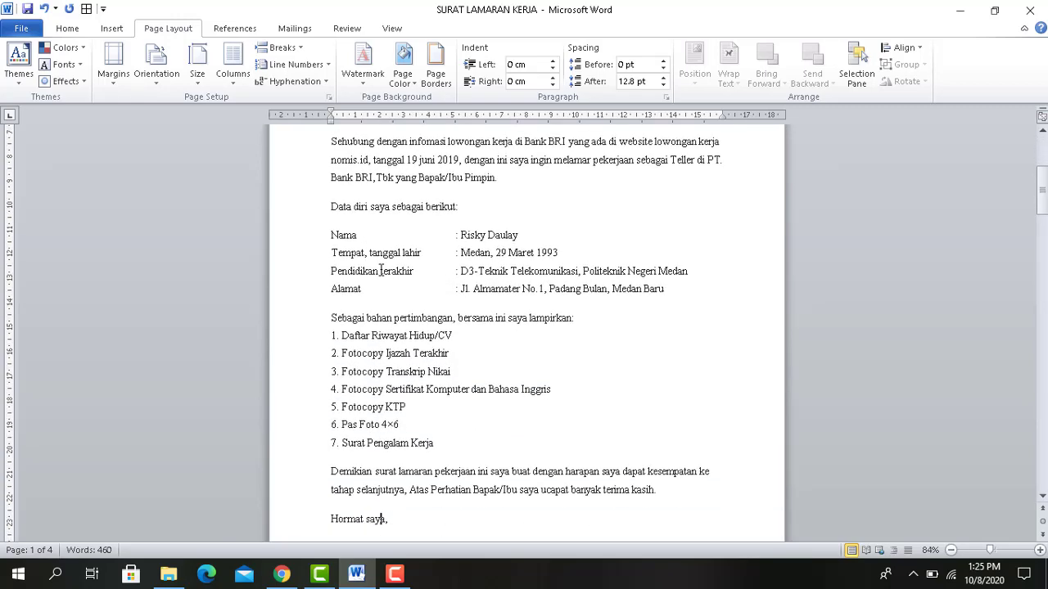
key(Down)
key(Down)
key(Down)
key(Down)
key(Down)
key(Down)
key(Down)
key(Down)
key(Down)
key(Up)
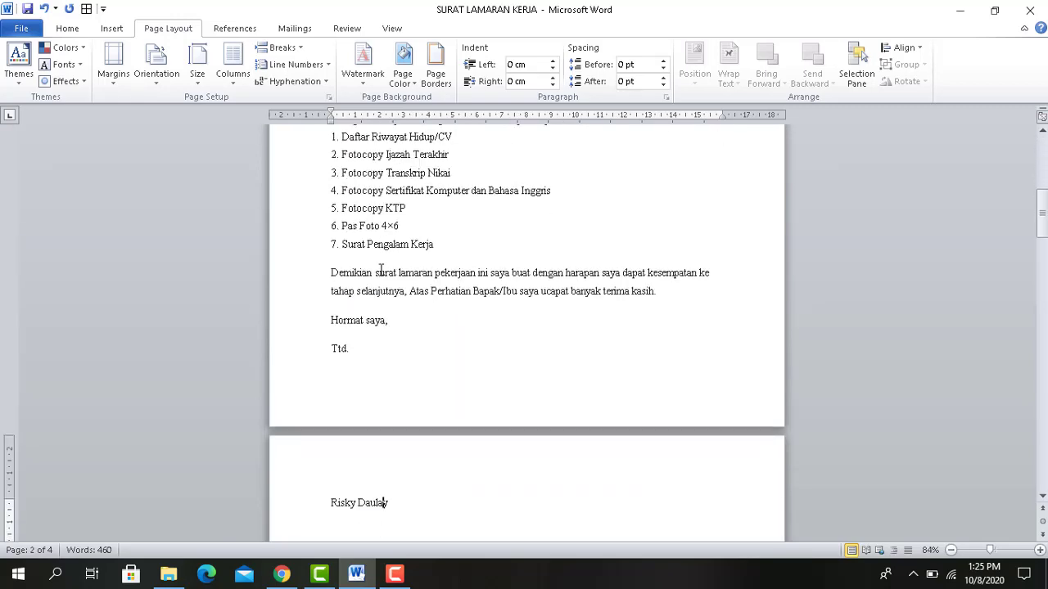
Delete the "Ttd." line below "Hormat saya," so the signature name moves up onto the first page.
click(360, 349)
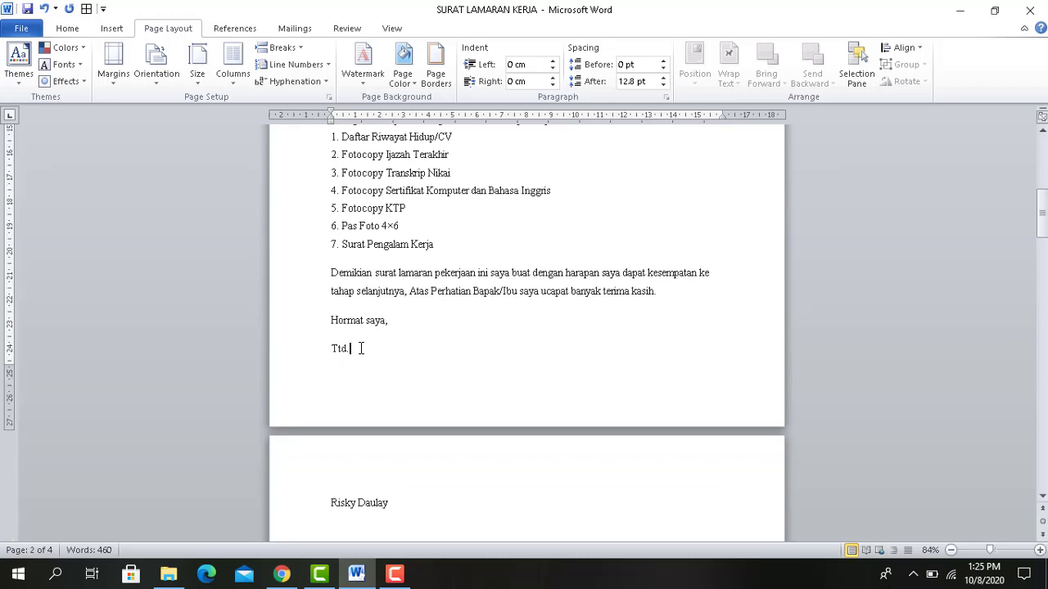
key(BackSpace)
key(BackSpace)
key(BackSpace)
key(BackSpace)
key(BackSpace)
Remove the space after list item 7 "Surat Pengalam Kerja" and after the closing "Demikian surat lamaran" paragraph.
mouse_move(1042, 233)
mouse_down()
mouse_move(1043, 191)
mouse_move(1038, 228)
mouse_up()
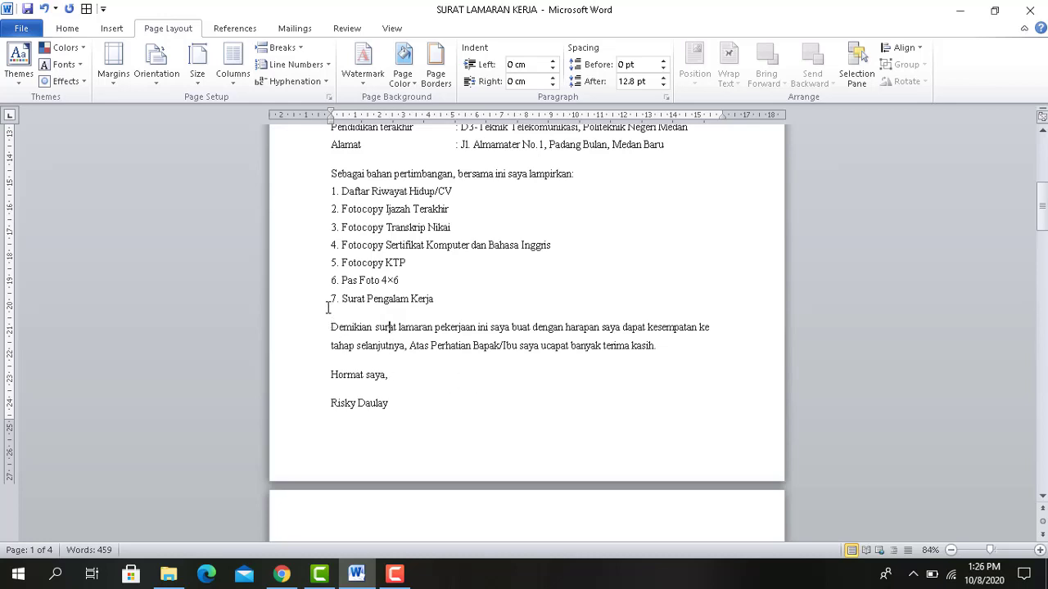
drag(328, 301, 469, 330)
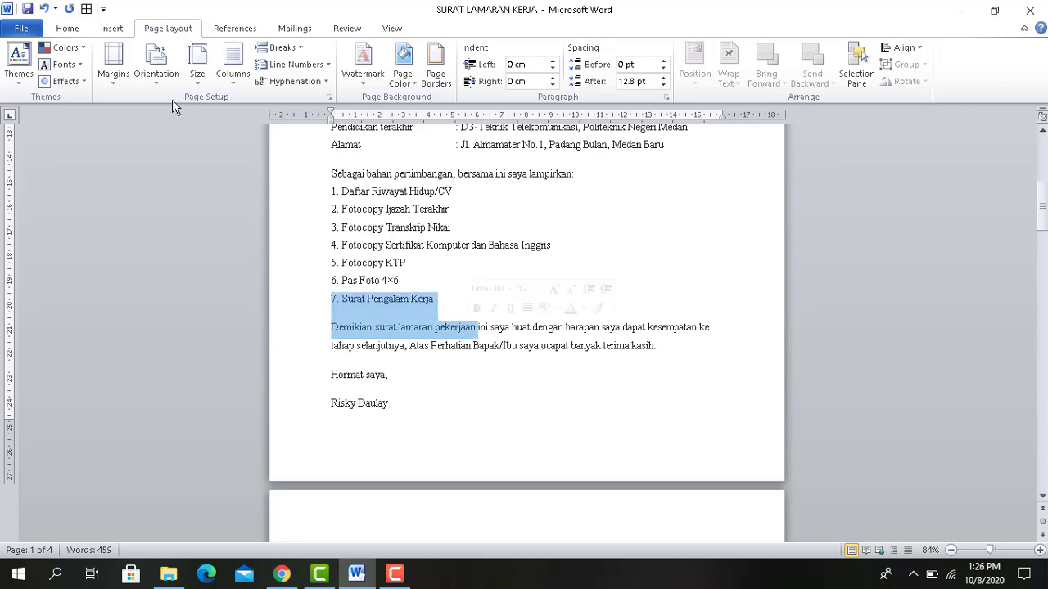
click(68, 30)
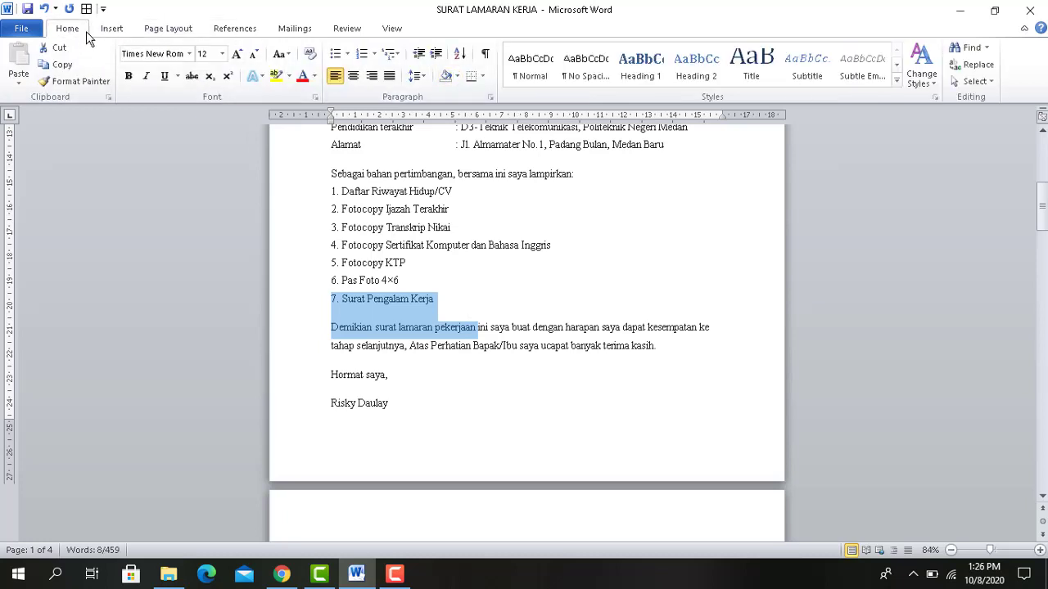
click(423, 78)
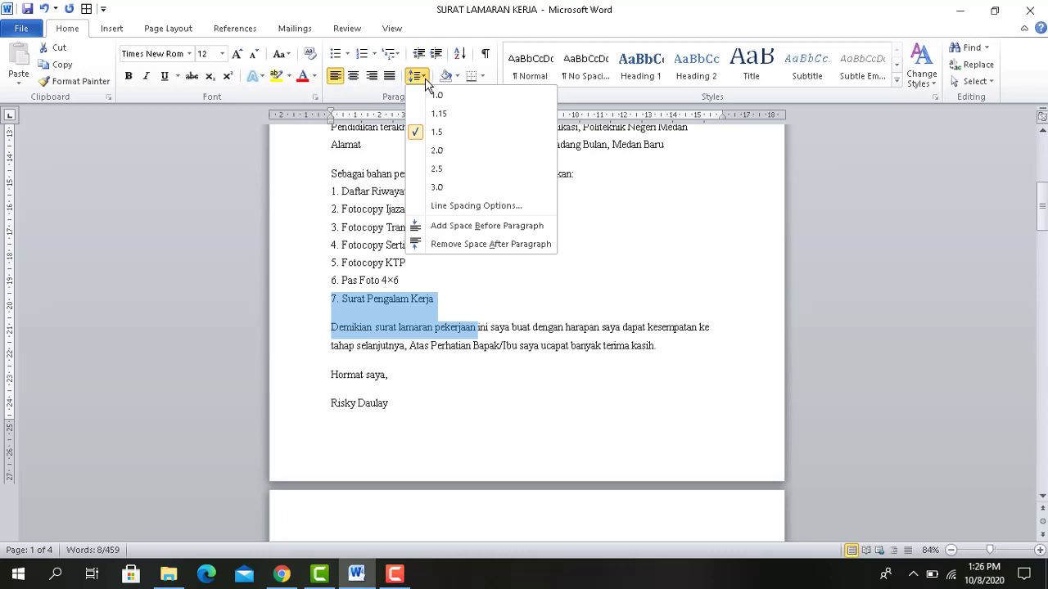
click(456, 245)
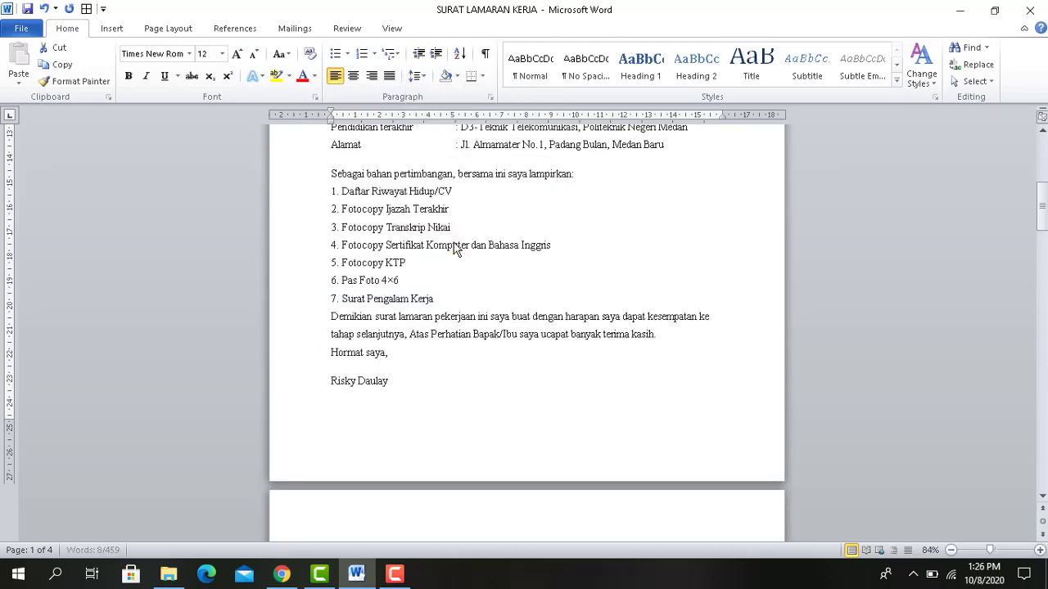
Insert a blank line below "Hormat saya," to leave signature space above the signature name.
drag(331, 299, 477, 317)
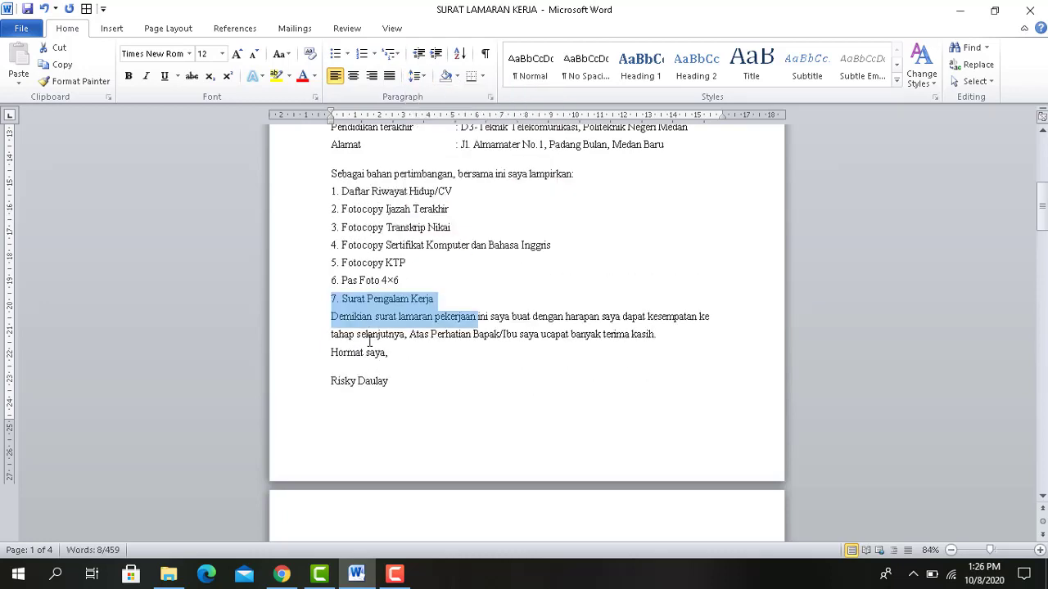
click(426, 357)
key(Return)
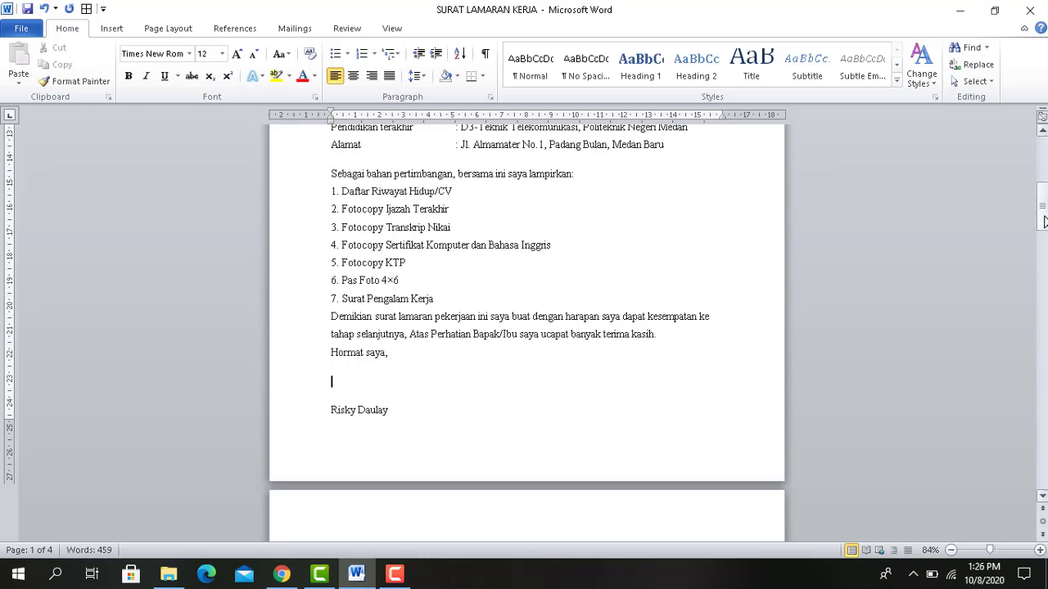
Remove the space after the "Dengan hormat," line and after the opening paragraph beginning "Sehubung dengan".
drag(1044, 221, 1043, 186)
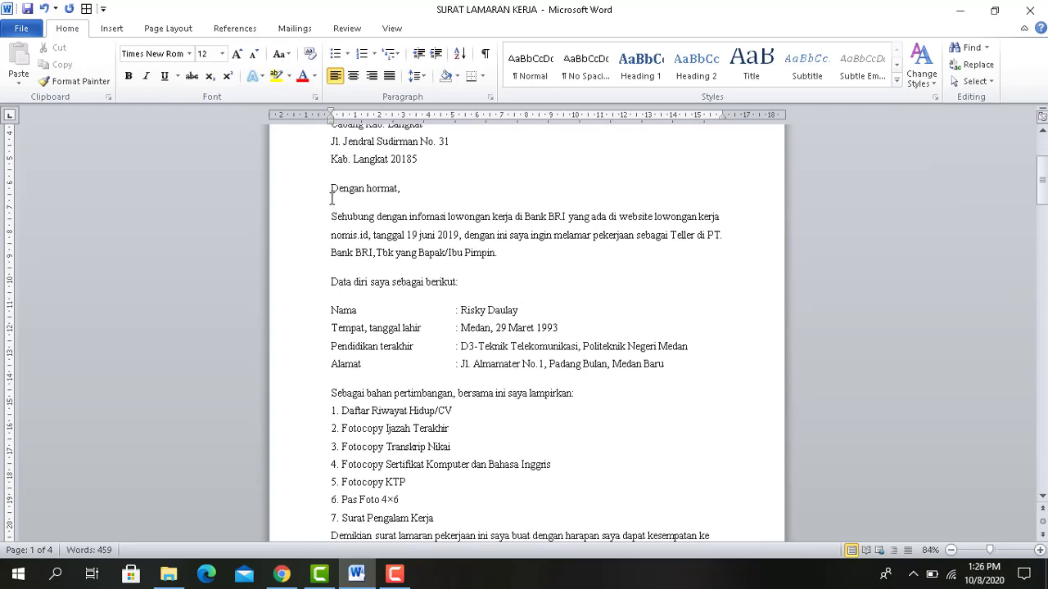
drag(331, 188, 418, 235)
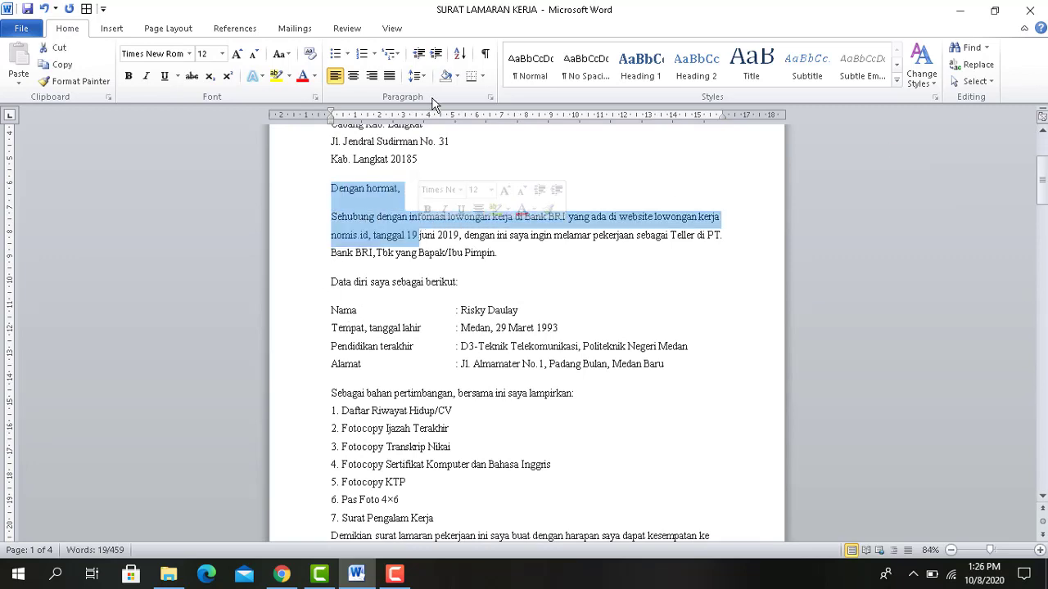
click(421, 81)
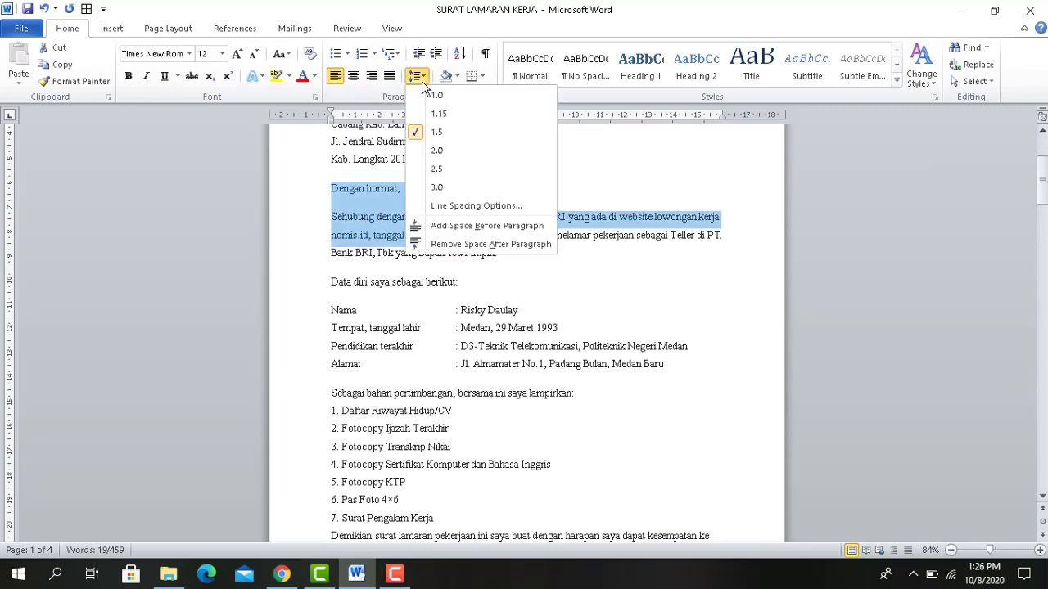
click(445, 248)
click(657, 288)
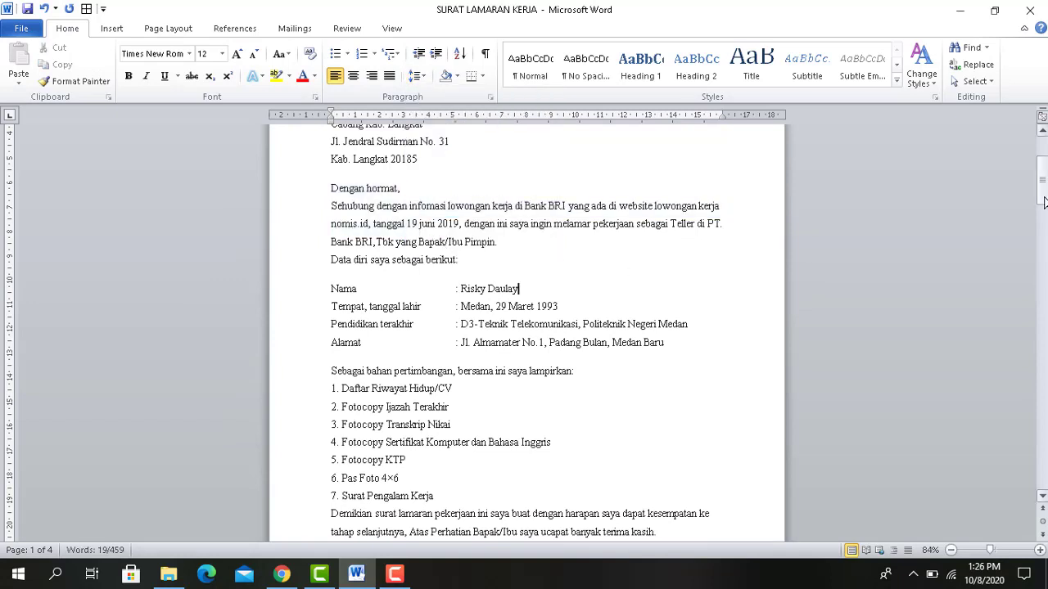
Try justified alignment on the whole first letter, from the date line to the signature name, and return it to left alignment.
drag(1044, 180, 1044, 143)
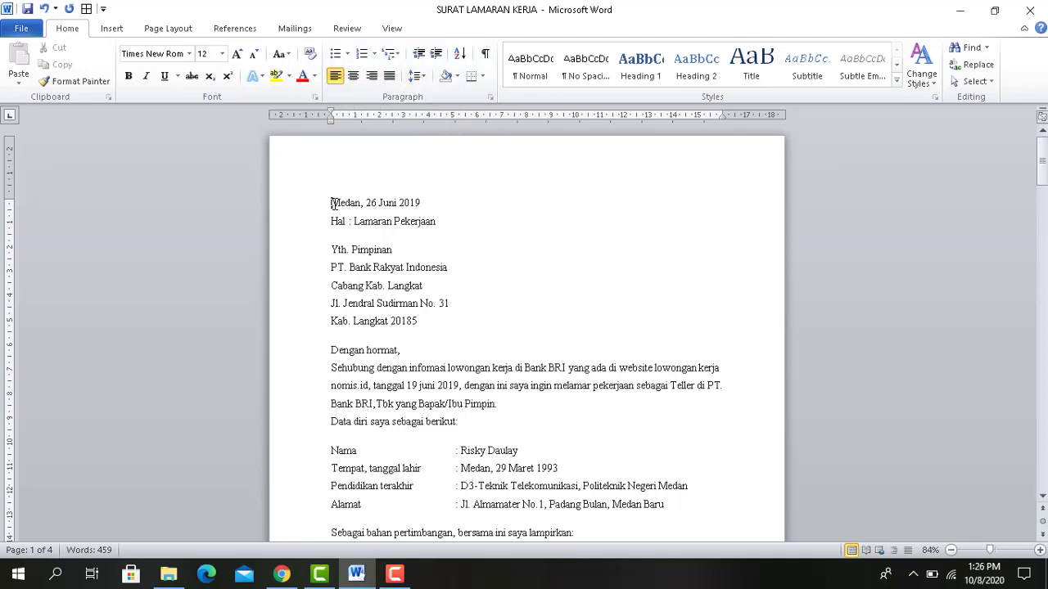
drag(333, 203, 671, 421)
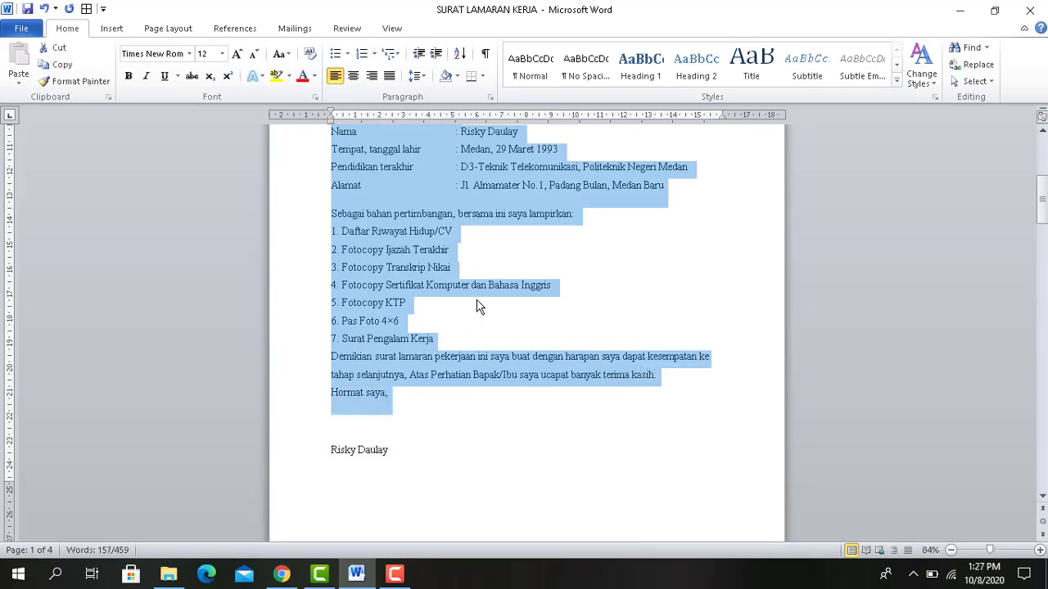
click(479, 307)
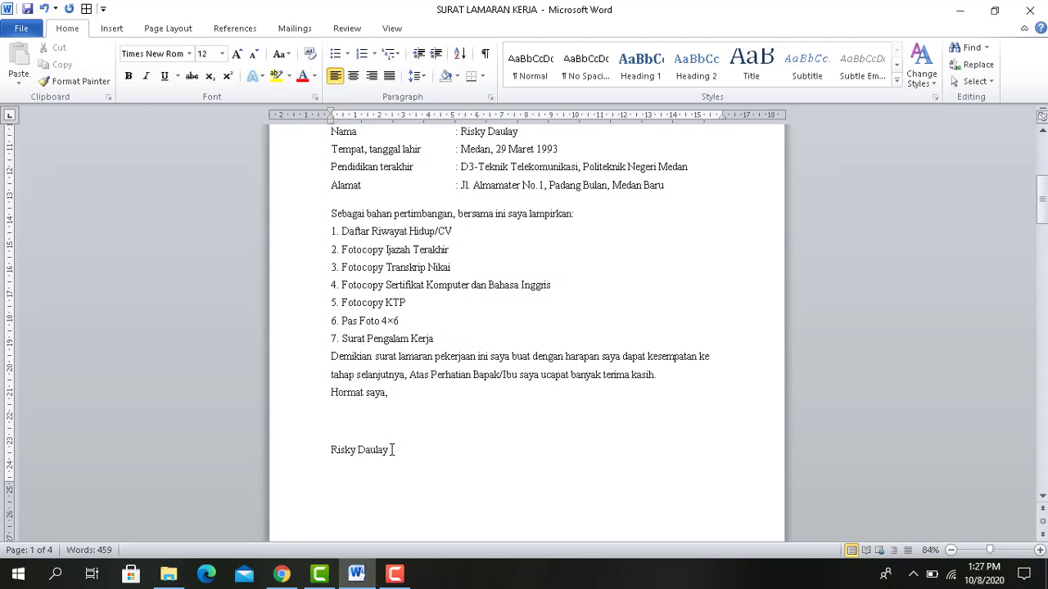
drag(391, 450, 358, 161)
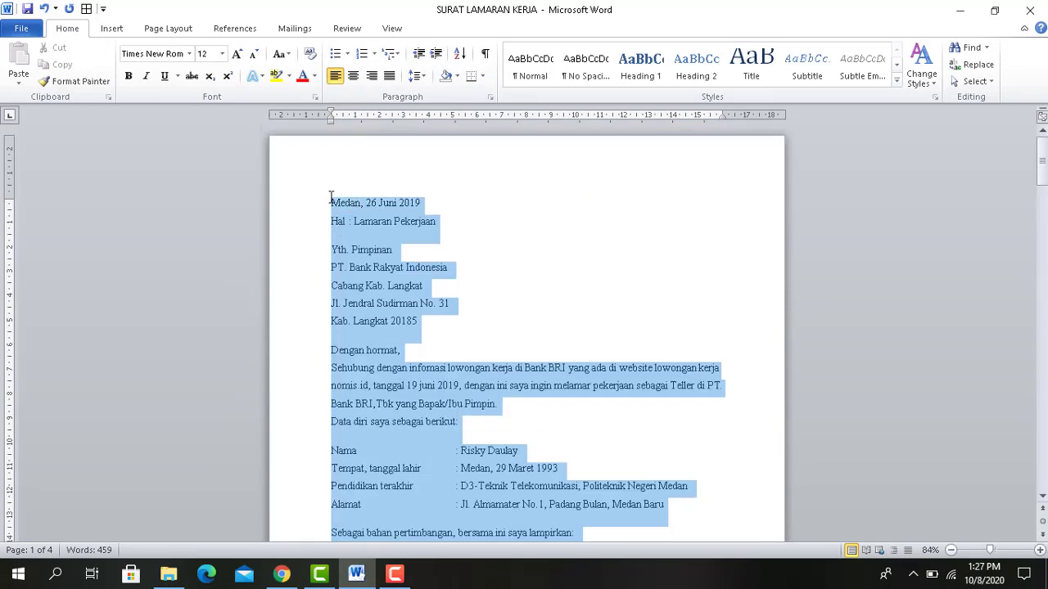
click(390, 75)
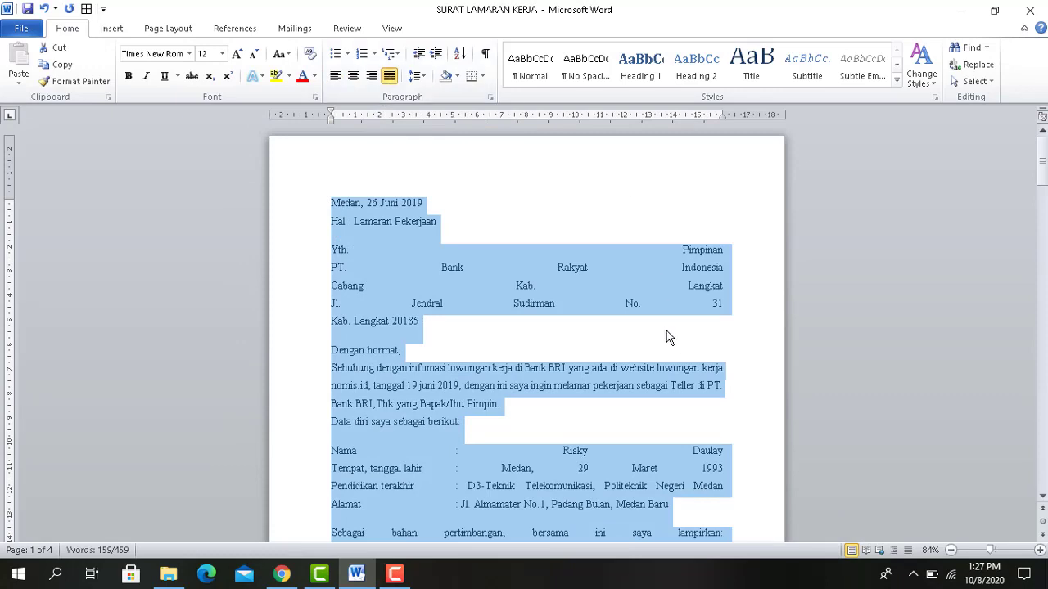
click(334, 75)
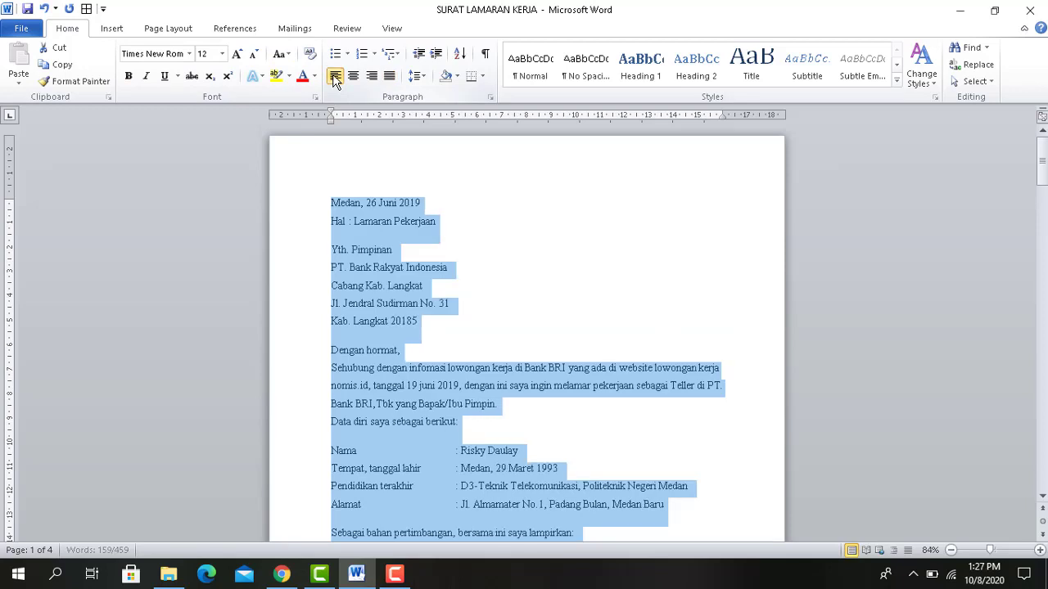
click(517, 323)
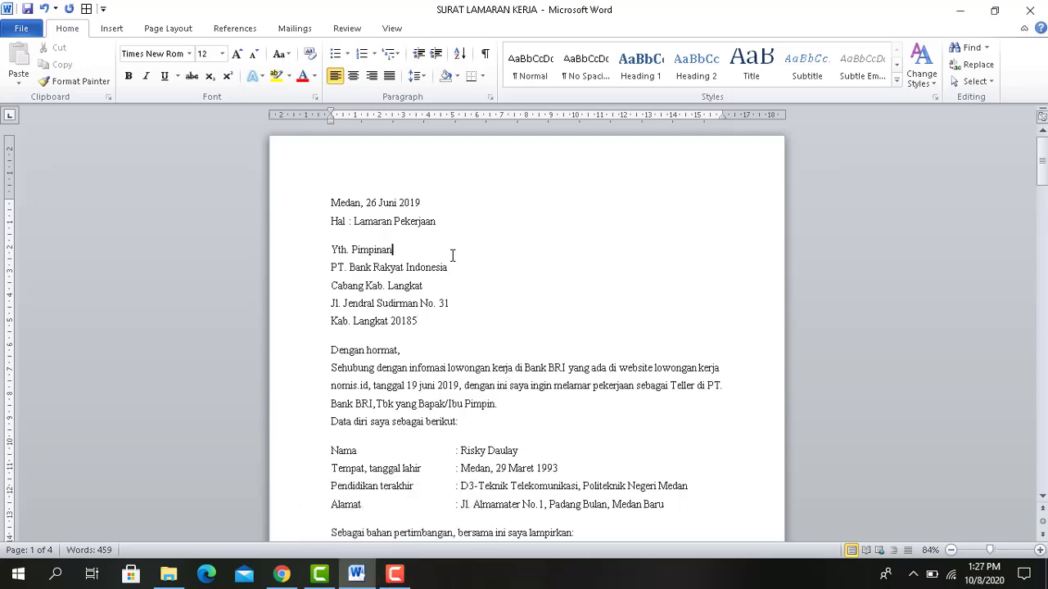
click(333, 203)
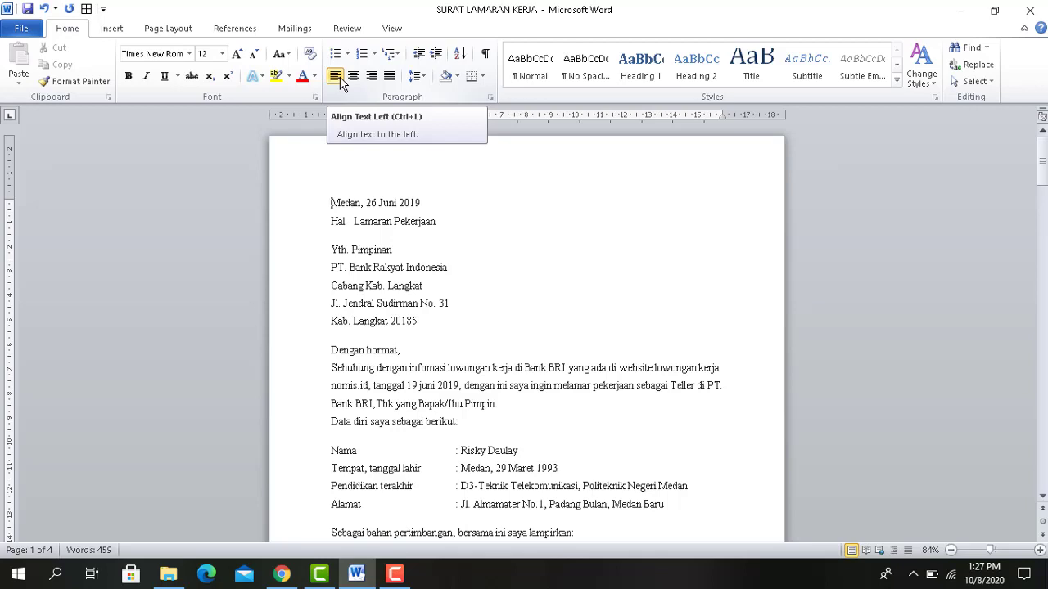
click(486, 249)
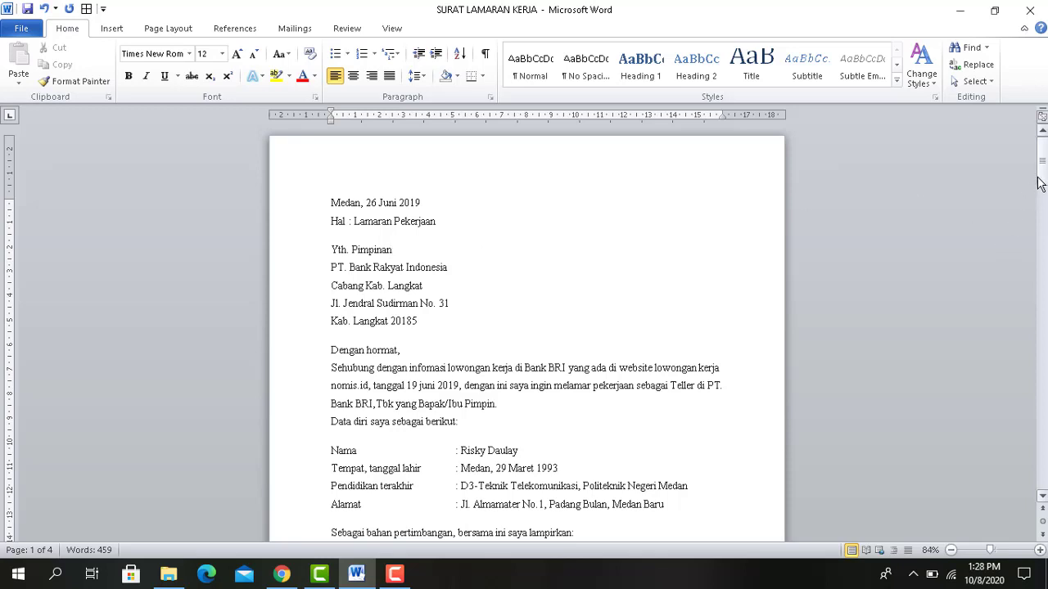
mouse_move(1043, 166)
mouse_down()
mouse_move(1044, 150)
mouse_move(1043, 159)
mouse_up()
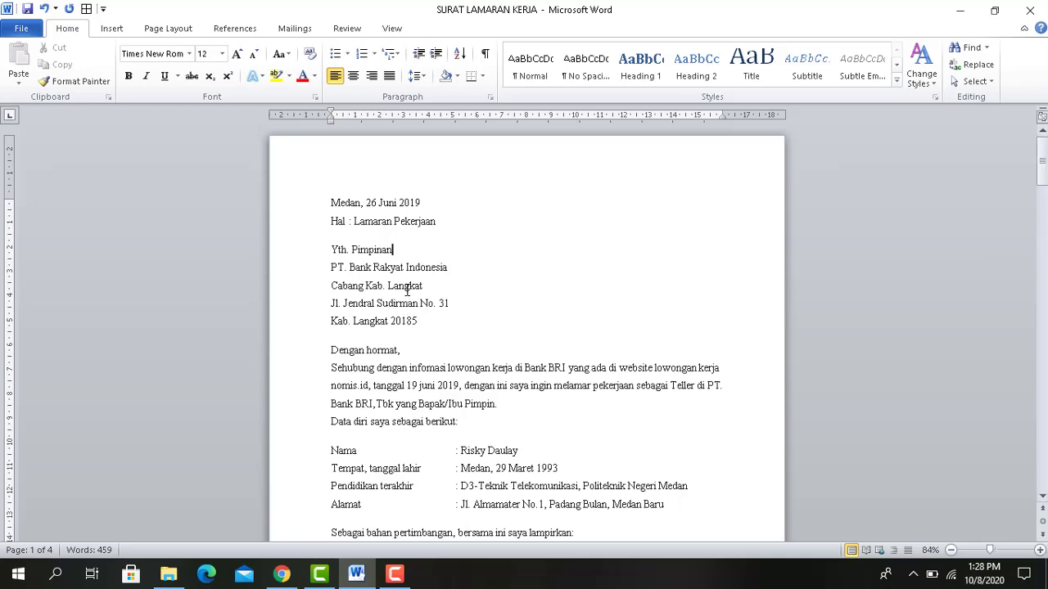